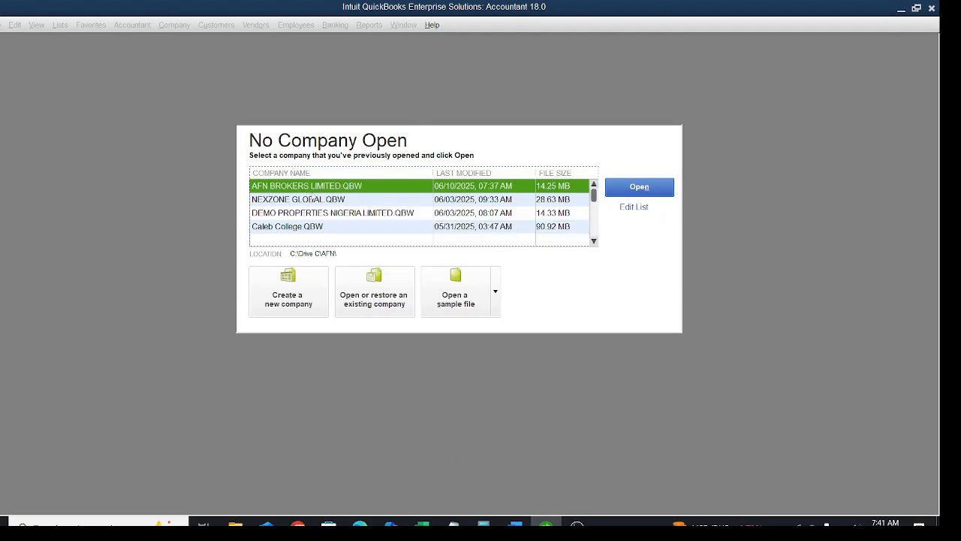
# Step: Look through the list of previously opened company files
pyautogui.click(594, 241)
pyautogui.click(594, 241)
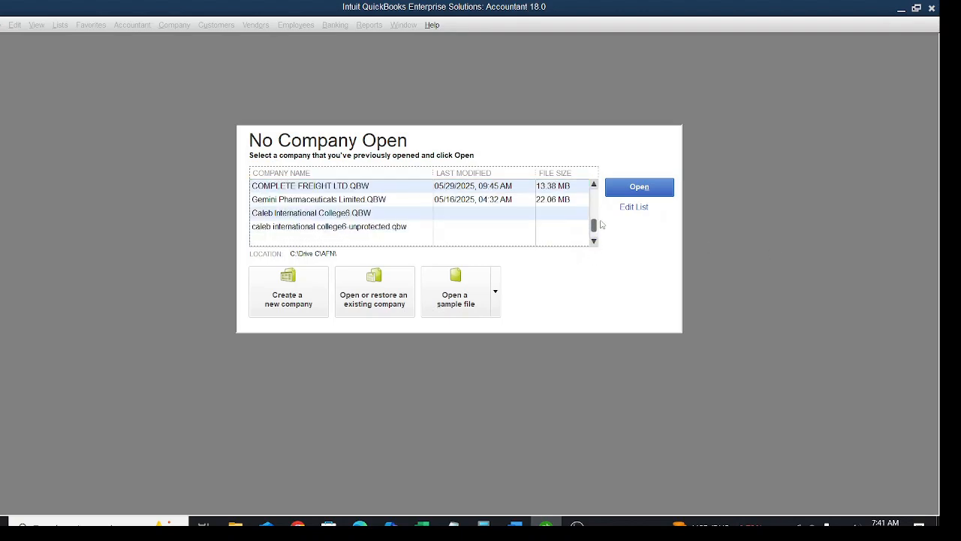
pyautogui.moveTo(595, 229); pyautogui.dragTo(597, 194)
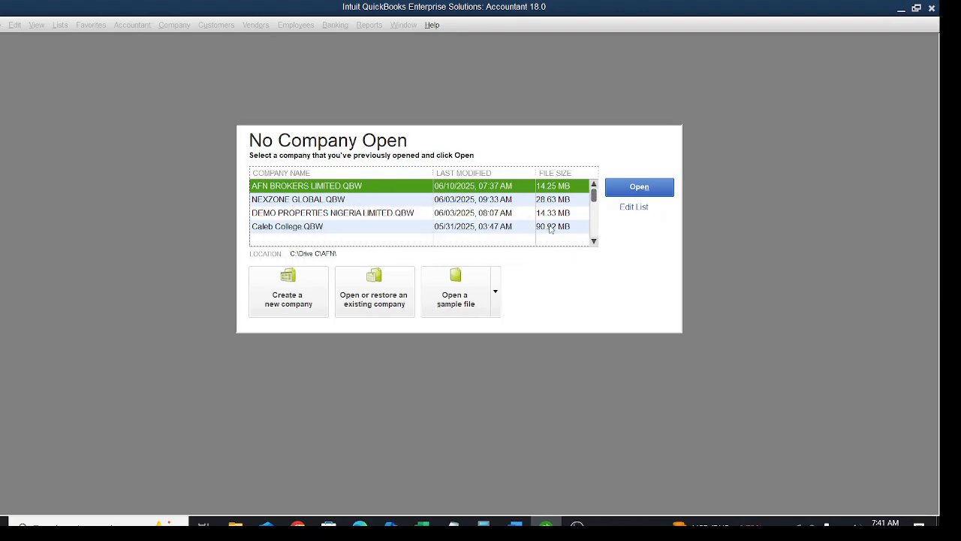
pyautogui.click(594, 241)
pyautogui.scroll(-2, 594, 241)
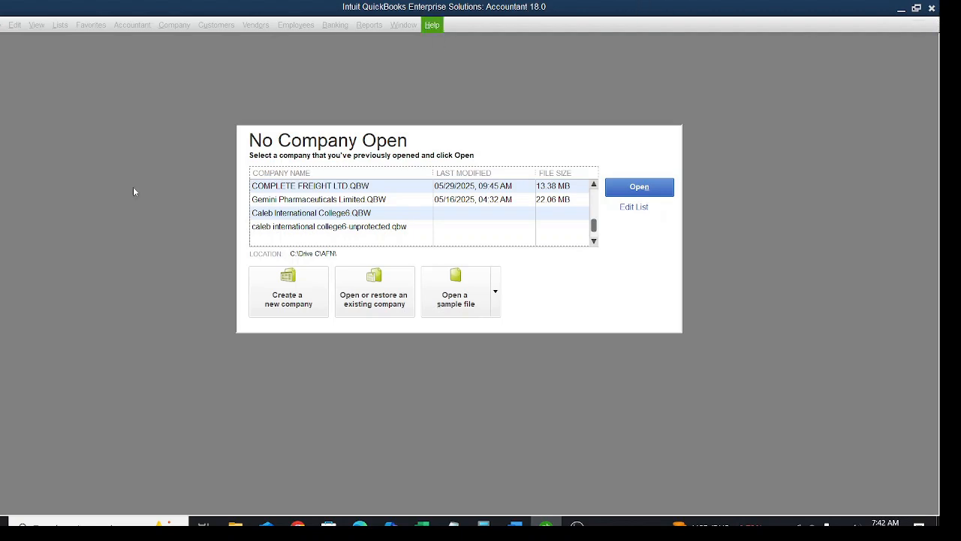
pyautogui.click(4, 24)
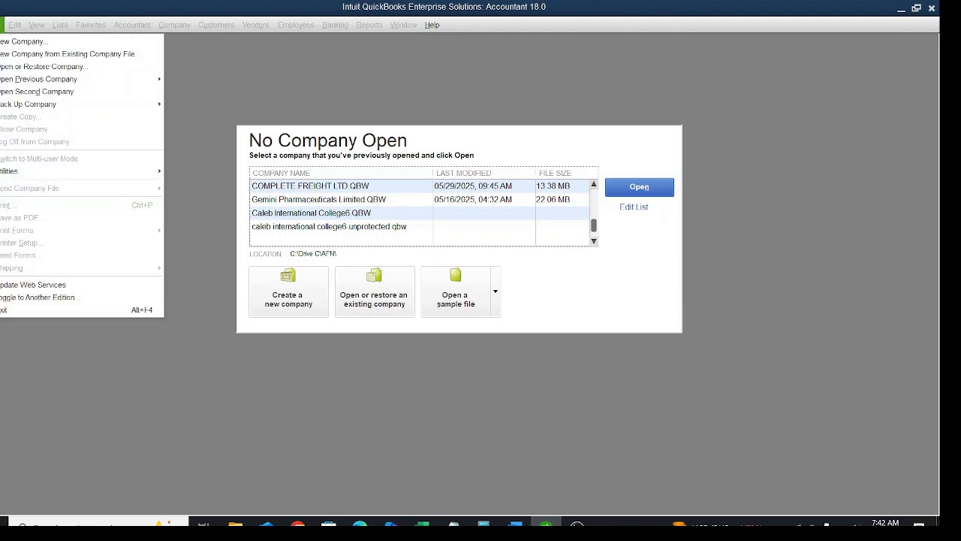
pyautogui.click(32, 67)
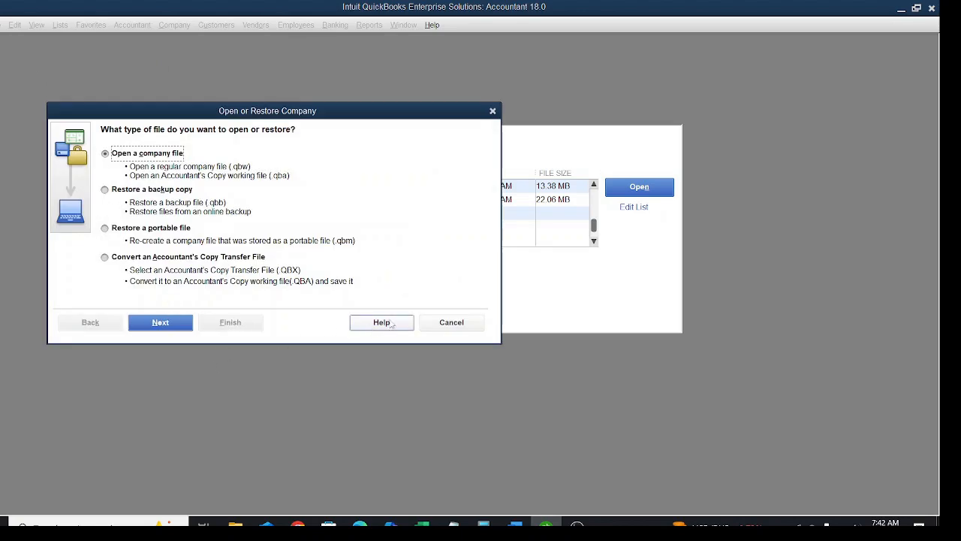
pyautogui.click(434, 328)
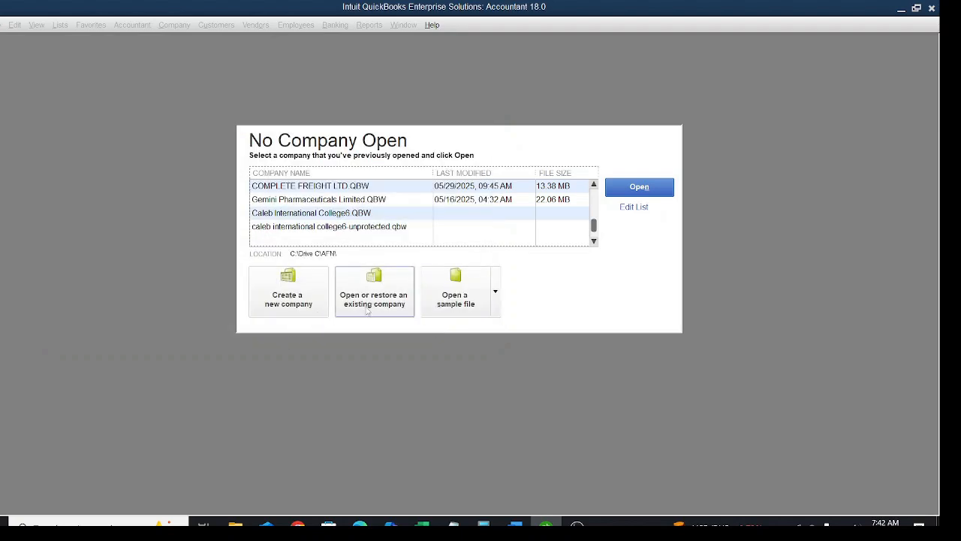
pyautogui.click(3, 27)
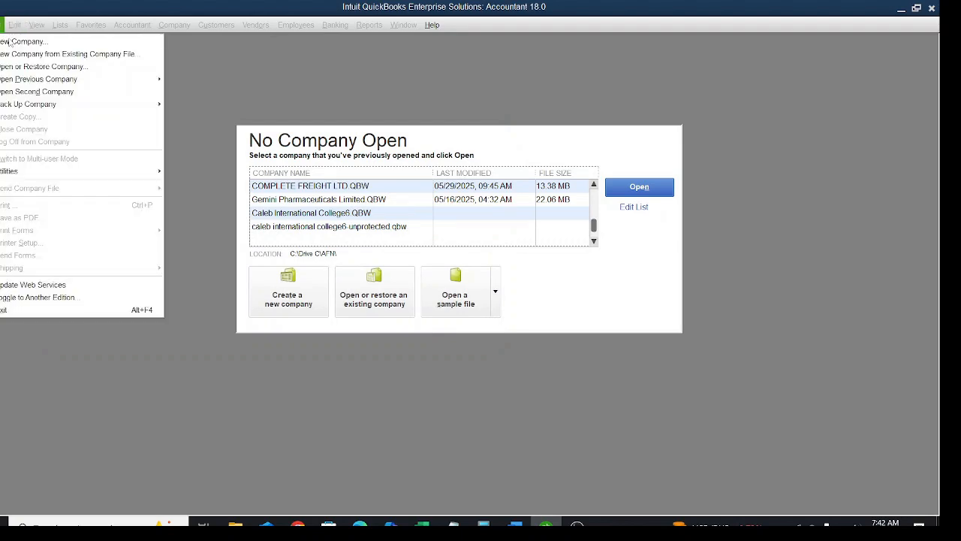
pyautogui.click(15, 42)
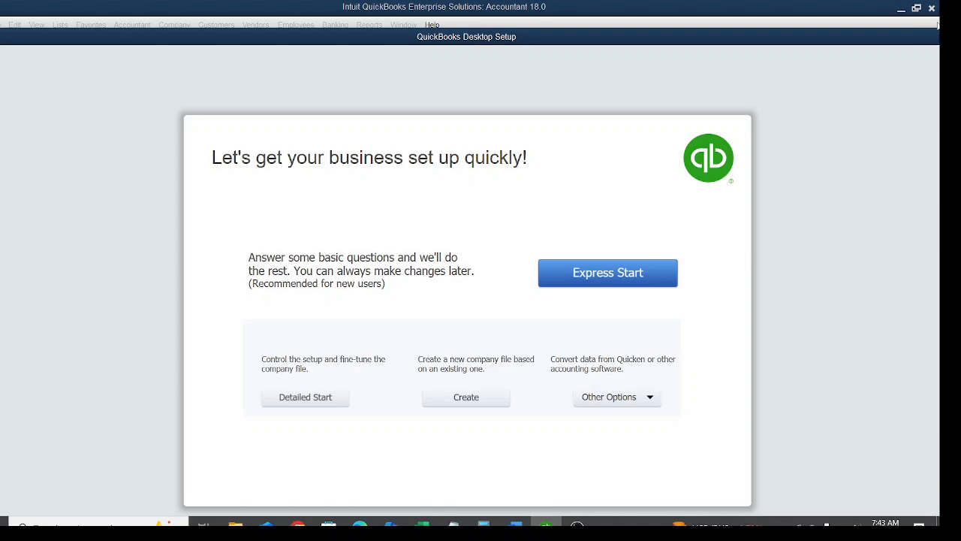
pyautogui.moveTo(918, 37); pyautogui.dragTo(757, 22)
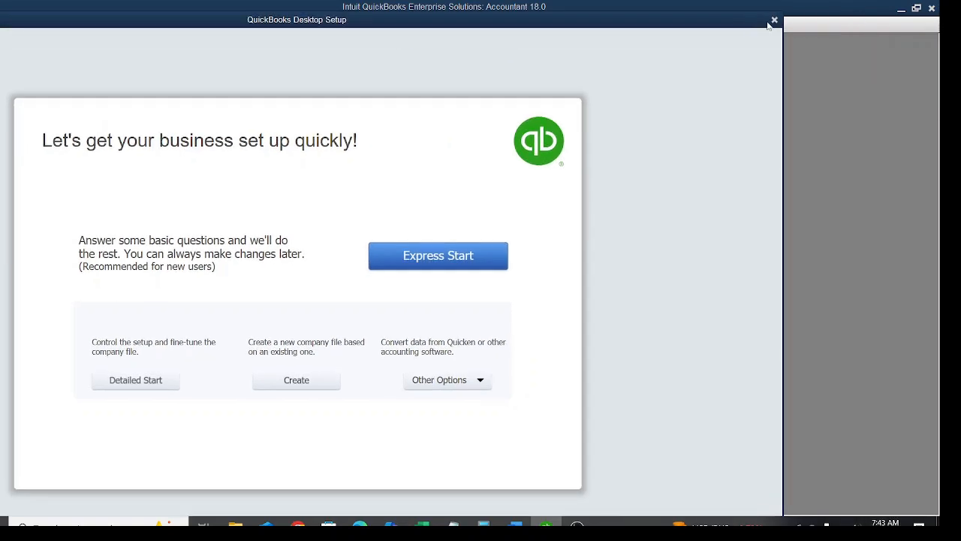
pyautogui.click(774, 20)
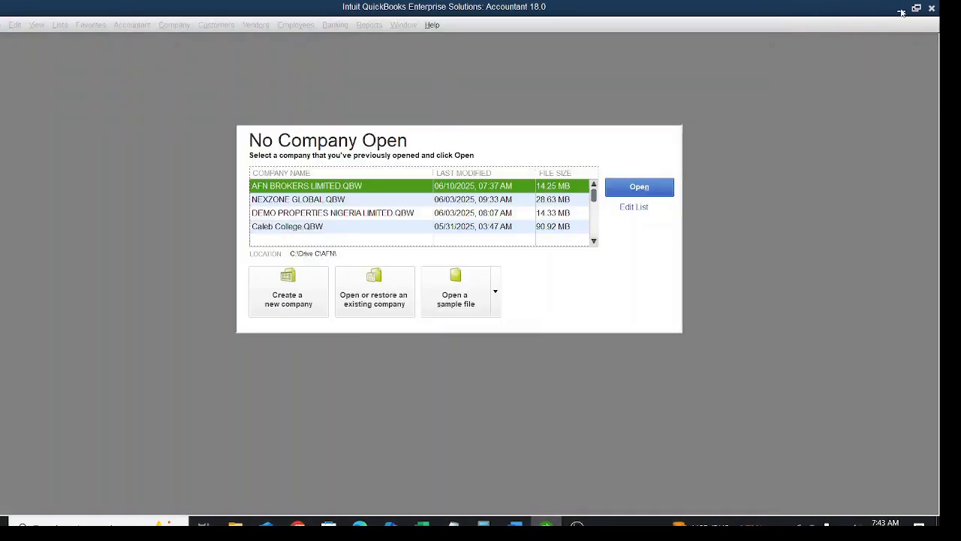
# Step: Switch to File Explorer and open the folder C:\Users\Public\Documents\Intuit\QuickBooks\Company Files
pyautogui.click(901, 9)
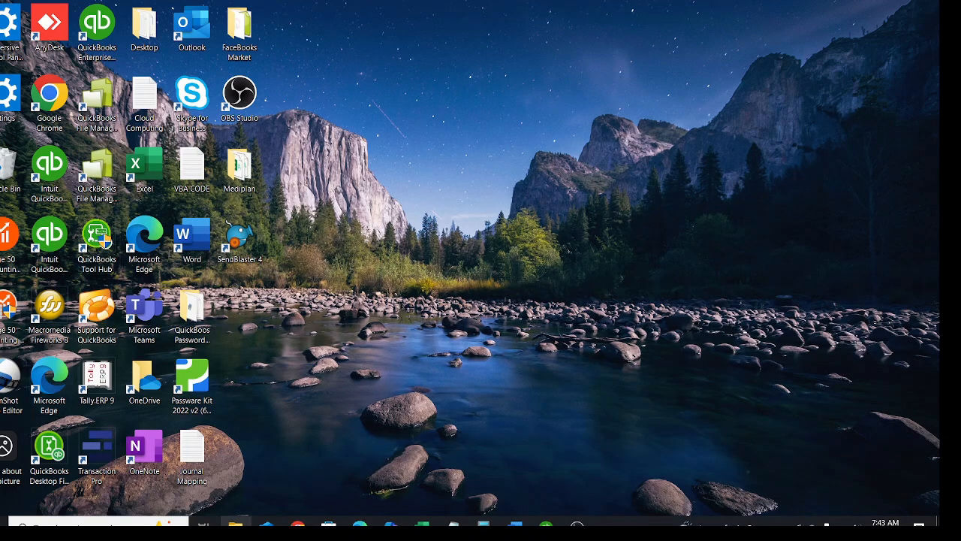
pyautogui.press('super+e')
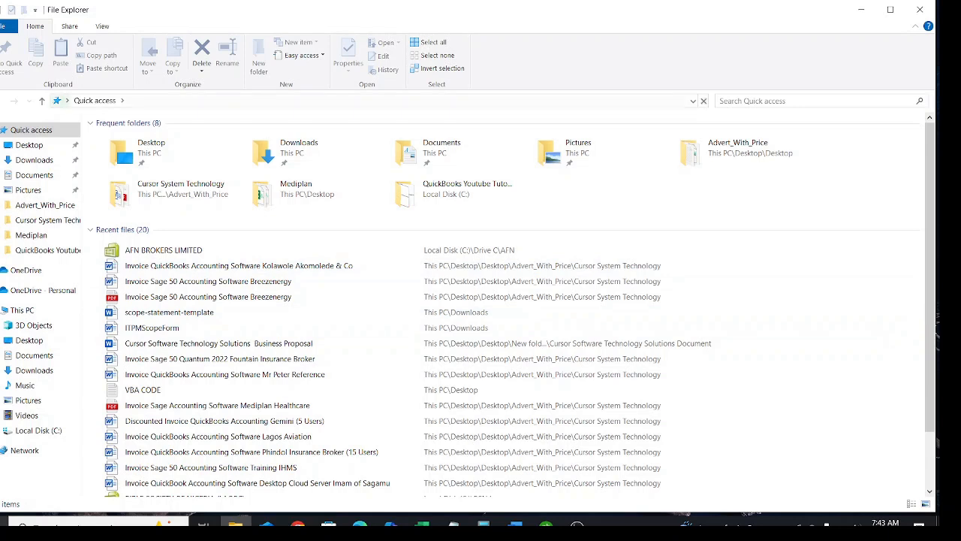
pyautogui.click(38, 430)
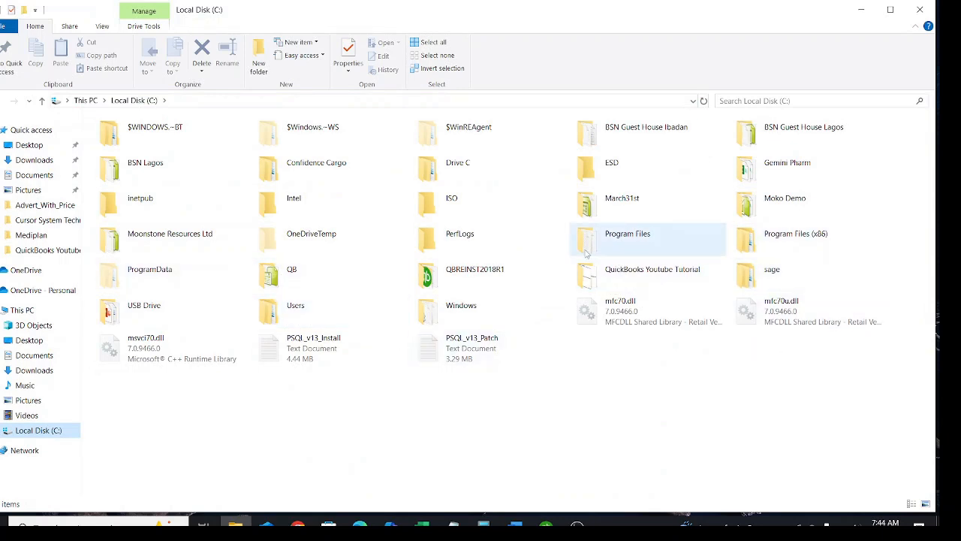
pyautogui.doubleClick(313, 315)
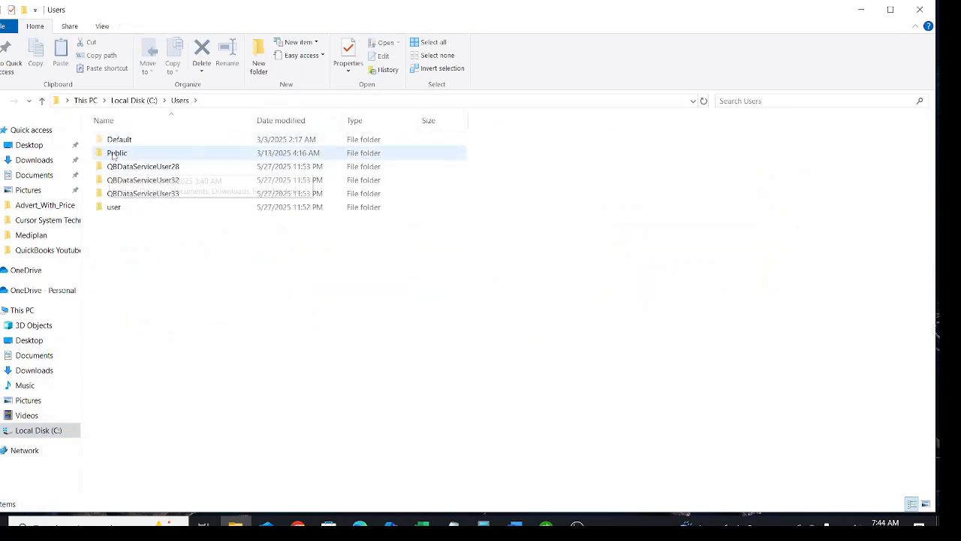
pyautogui.click(113, 155)
pyautogui.doubleClick(114, 155)
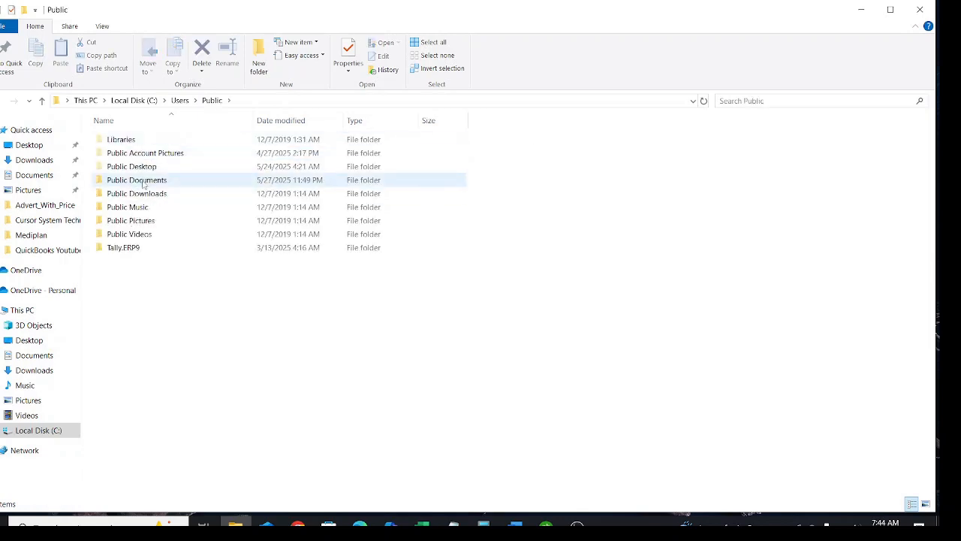
pyautogui.doubleClick(144, 184)
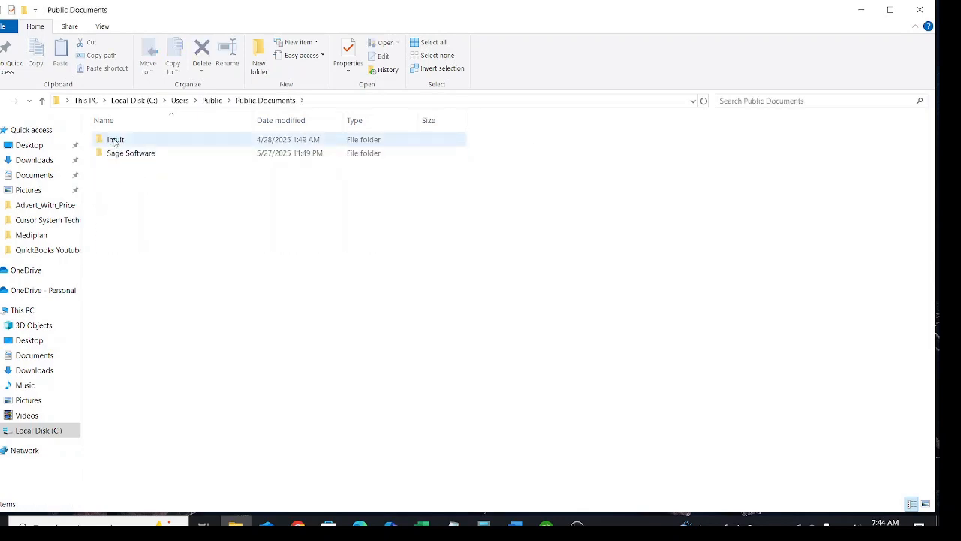
pyautogui.doubleClick(119, 140)
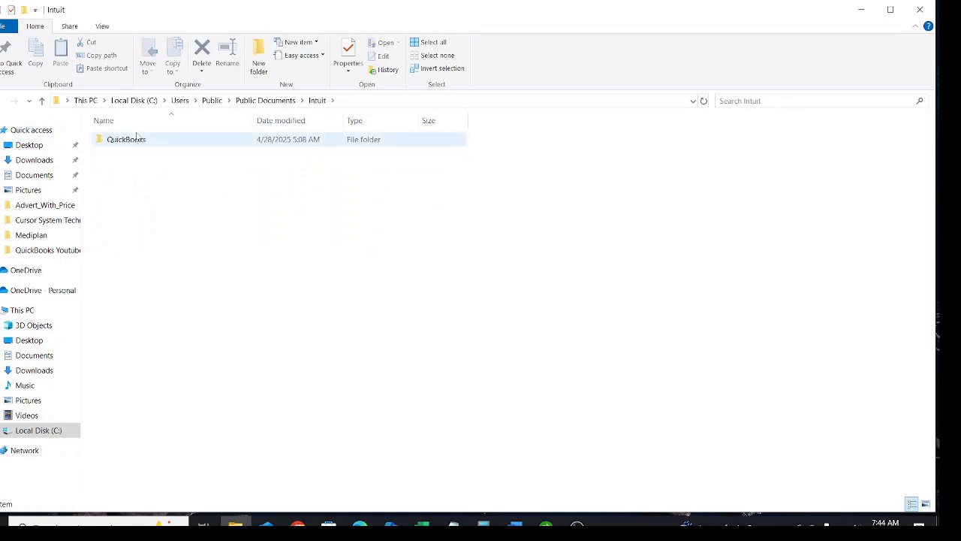
pyautogui.doubleClick(140, 139)
pyautogui.doubleClick(126, 142)
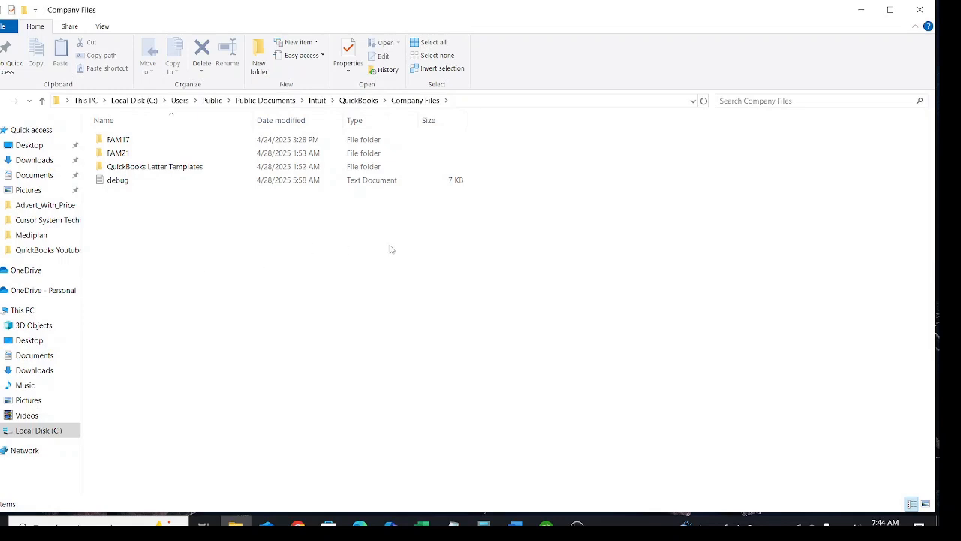
# Step: Show the full path of the Company Files folder
pyautogui.click(687, 101)
pyautogui.click(703, 101)
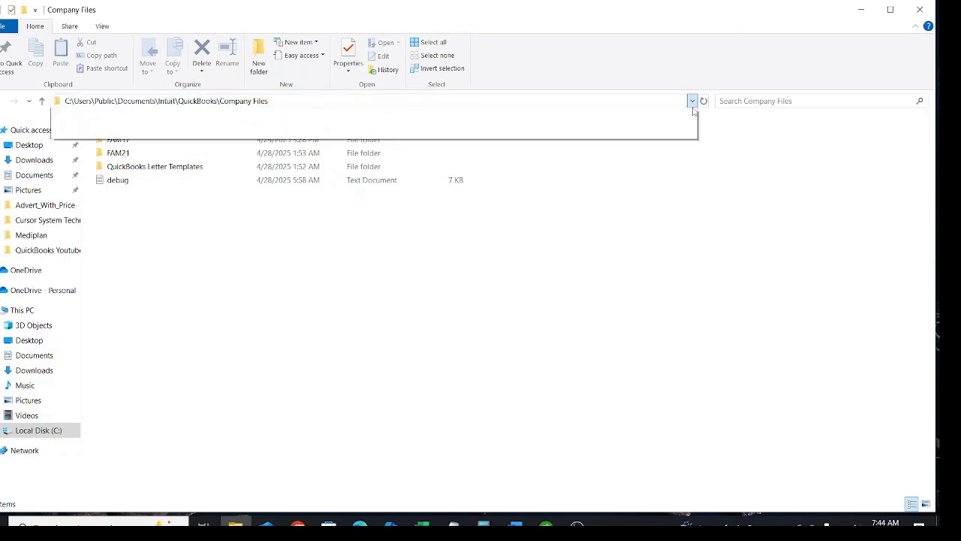
pyautogui.click(609, 102)
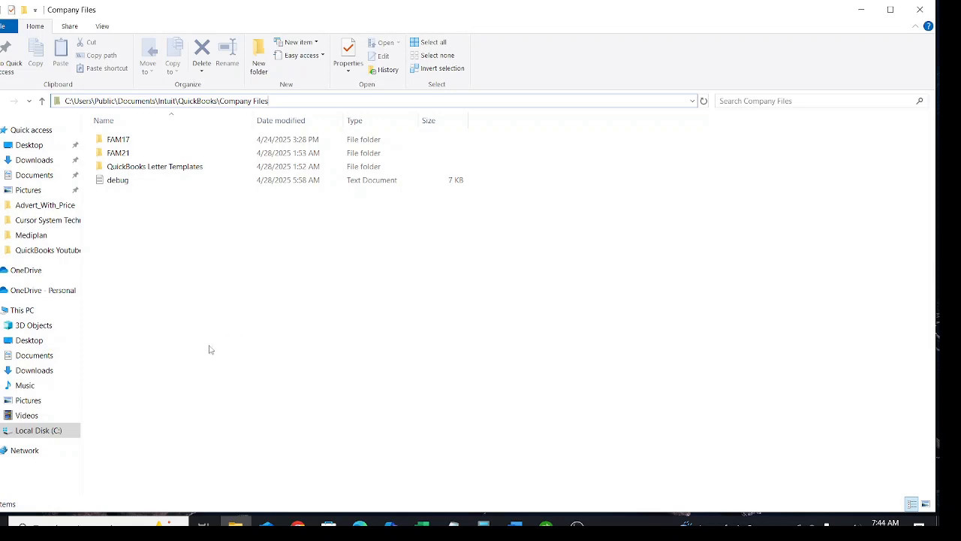
# Step: Create a new folder named Cursor Technology inside the Company Files folder
pyautogui.rightClick(217, 277)
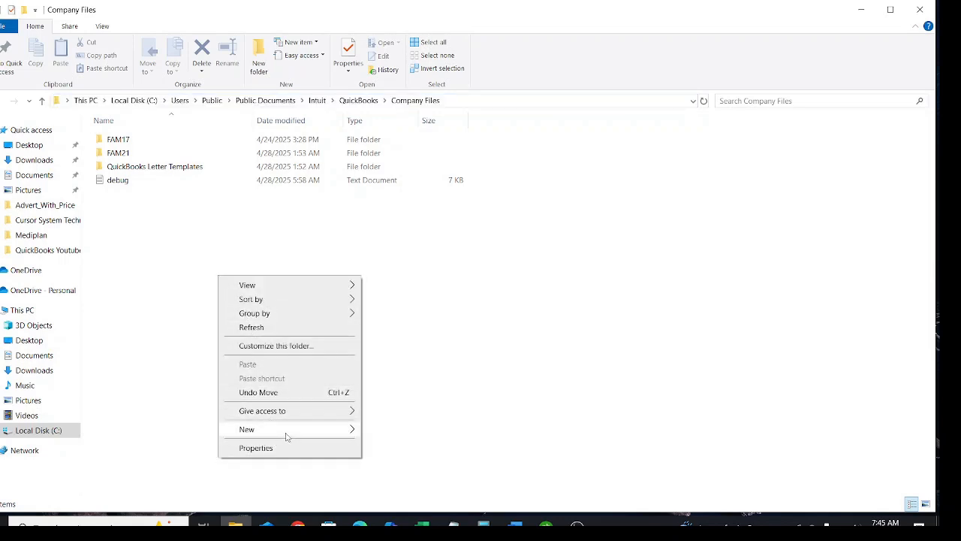
pyautogui.moveTo(290, 436)
pyautogui.click(431, 285)
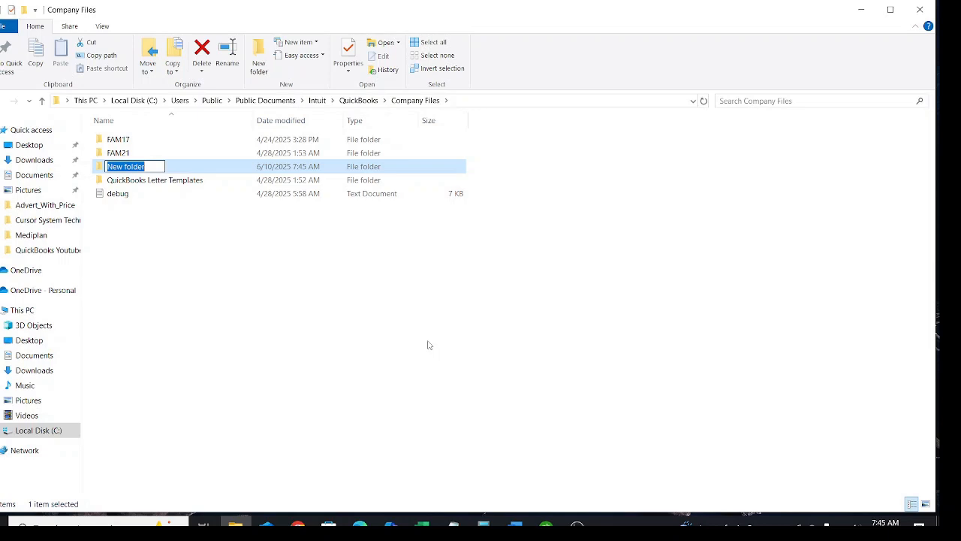
pyautogui.write('cURSOR')
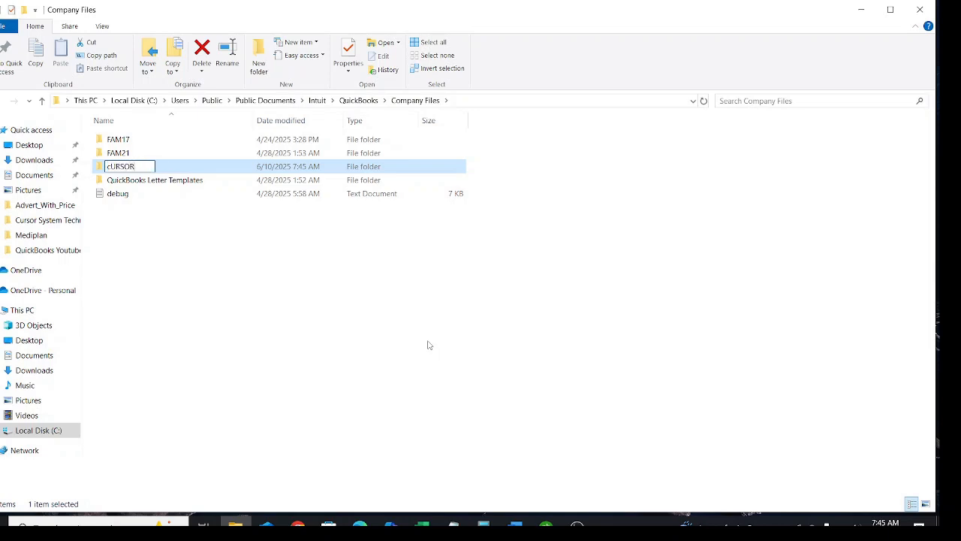
pyautogui.press('BackSpace')
pyautogui.press('BackSpace')
pyautogui.press('BackSpace')
pyautogui.press('BackSpace')
pyautogui.press('BackSpace')
pyautogui.press('BackSpace')
pyautogui.write('Cursor')
pyautogui.write('Technolog')
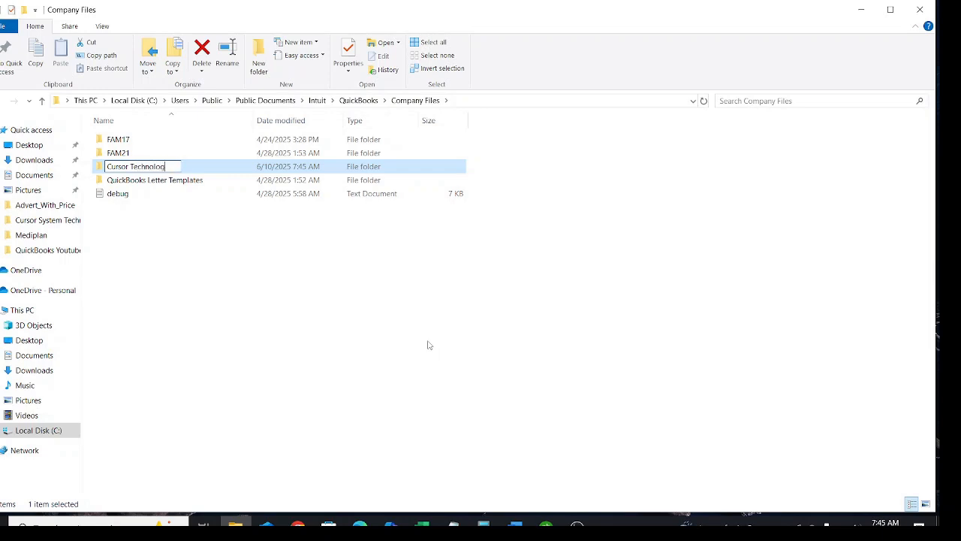
pyautogui.write('y')
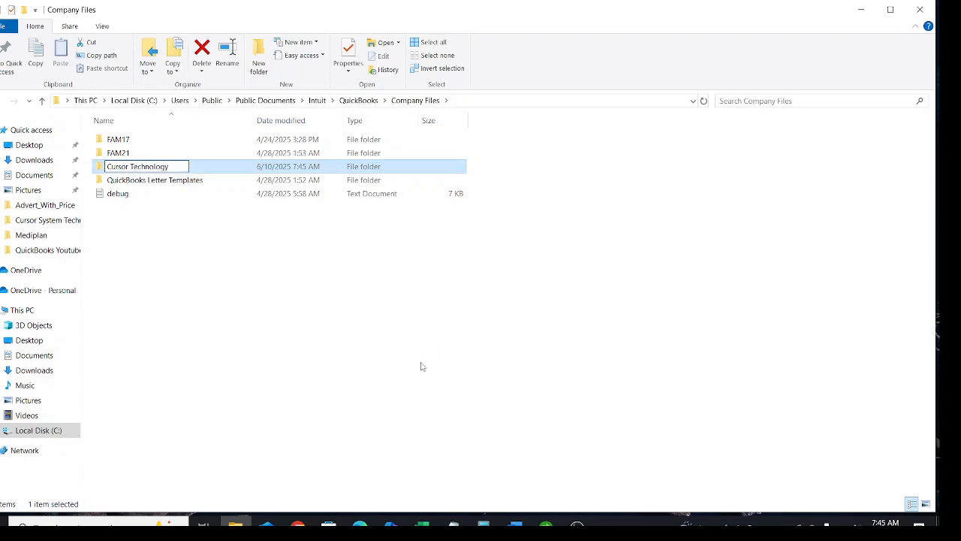
pyautogui.click(420, 365)
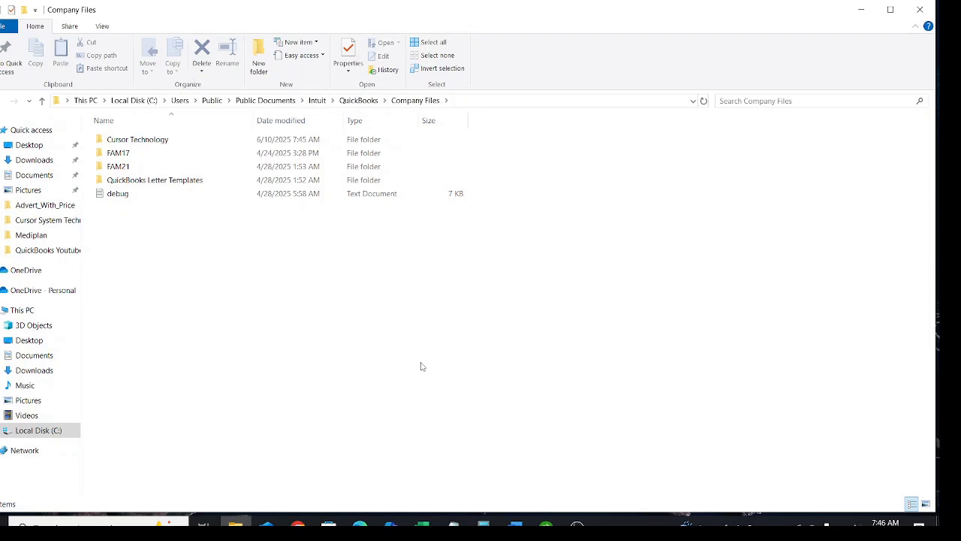
# Step: Switch back to QuickBooks and start creating a new company using Detailed Start
pyautogui.click(860, 12)
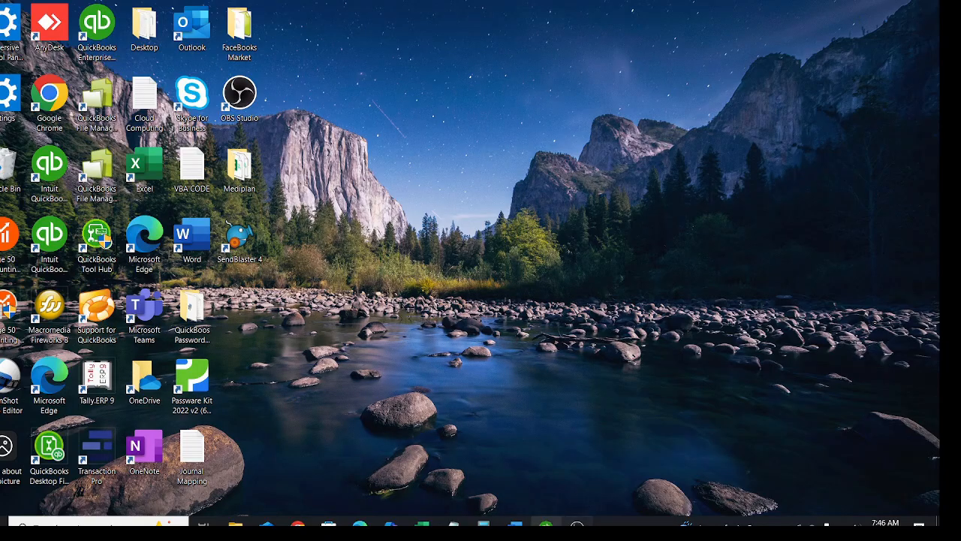
pyautogui.click(546, 524)
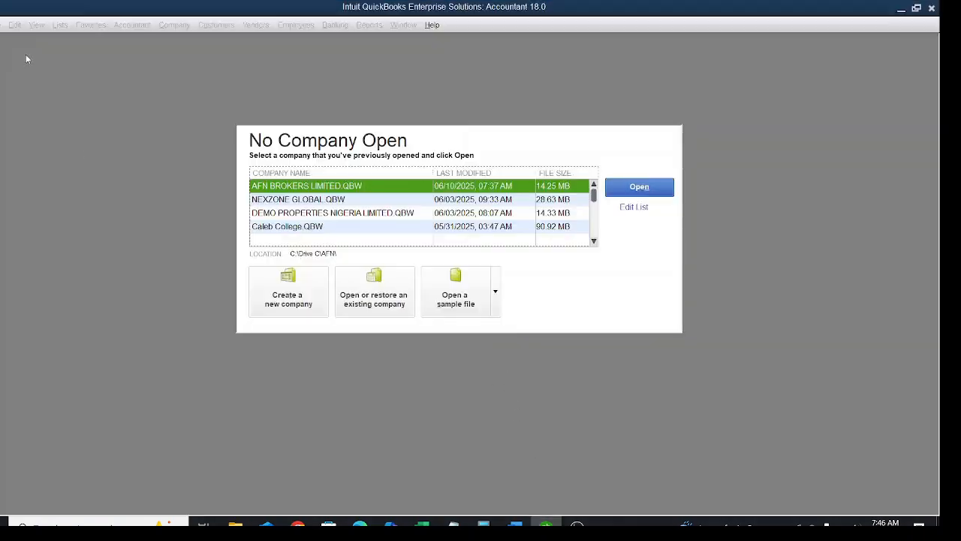
pyautogui.hotkey('alt', 'f')
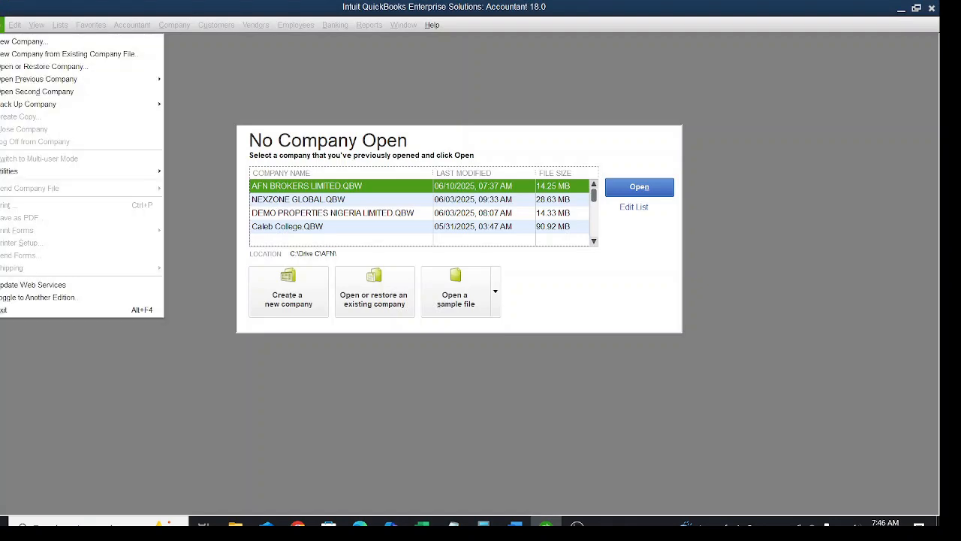
pyautogui.click(28, 41)
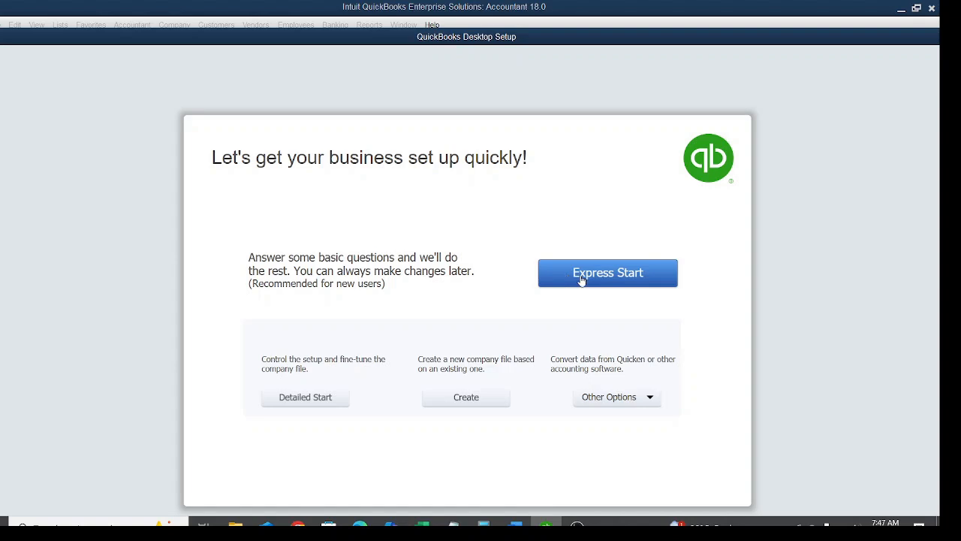
pyautogui.click(309, 398)
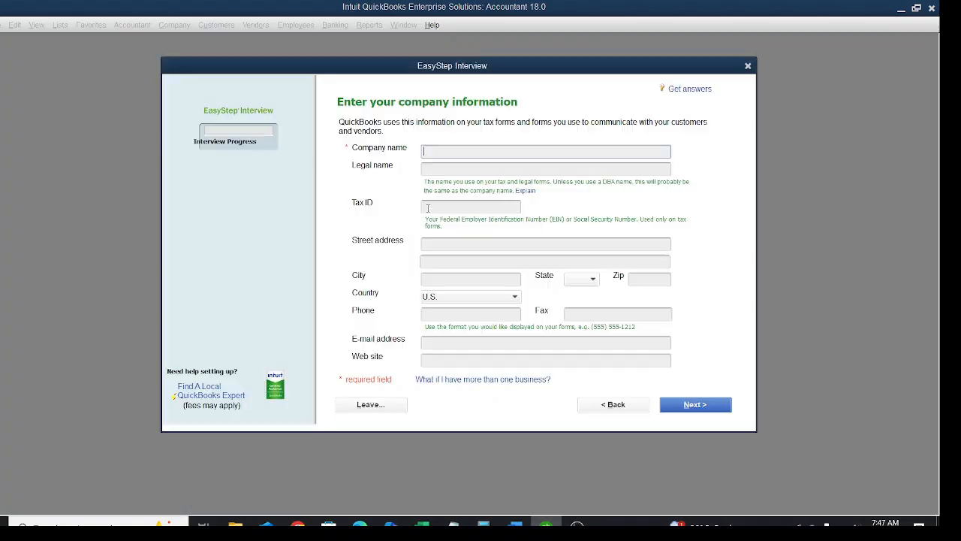
# Step: Enter CURSOR SOFTWARE TECHNOLOGY SOLUTIONS as both the company name and legal name, and continue to the industry selection
pyautogui.click(439, 150)
pyautogui.write('CURSOR SOFTWARE TECHNOLOGY S')
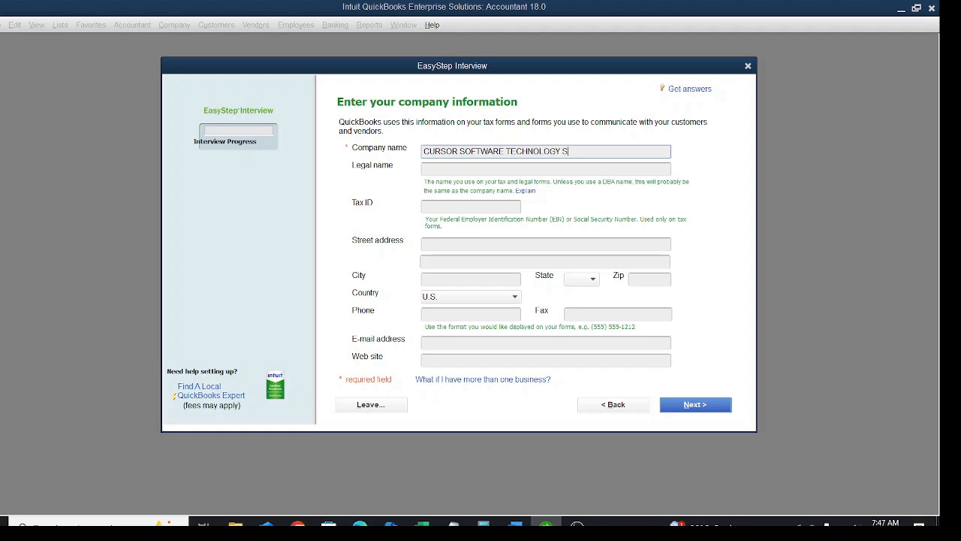
pyautogui.write('OLUTIONS')
pyautogui.moveTo(610, 152); pyautogui.dragTo(376, 133)
pyautogui.hotkey('ctrl', 'c')
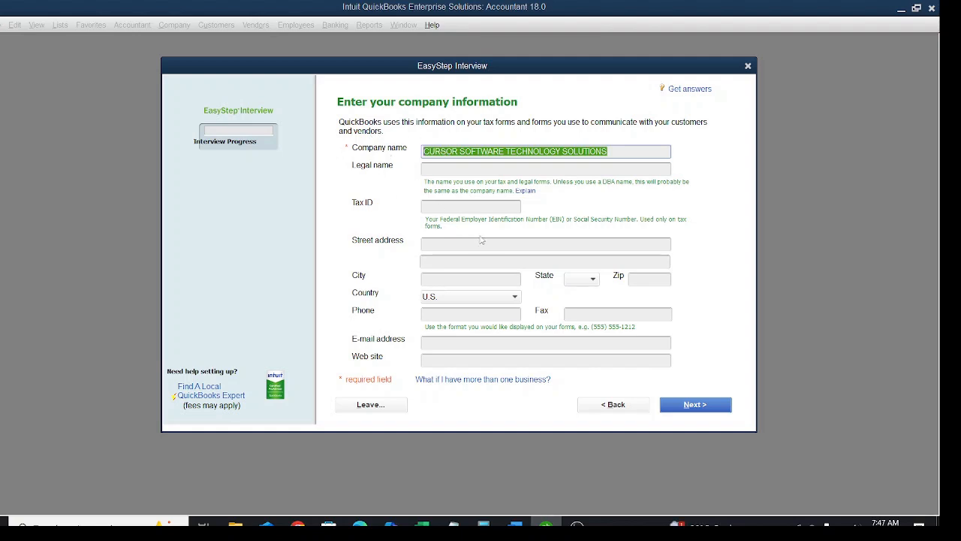
pyautogui.click(483, 172)
pyautogui.hotkey('ctrl', 'v')
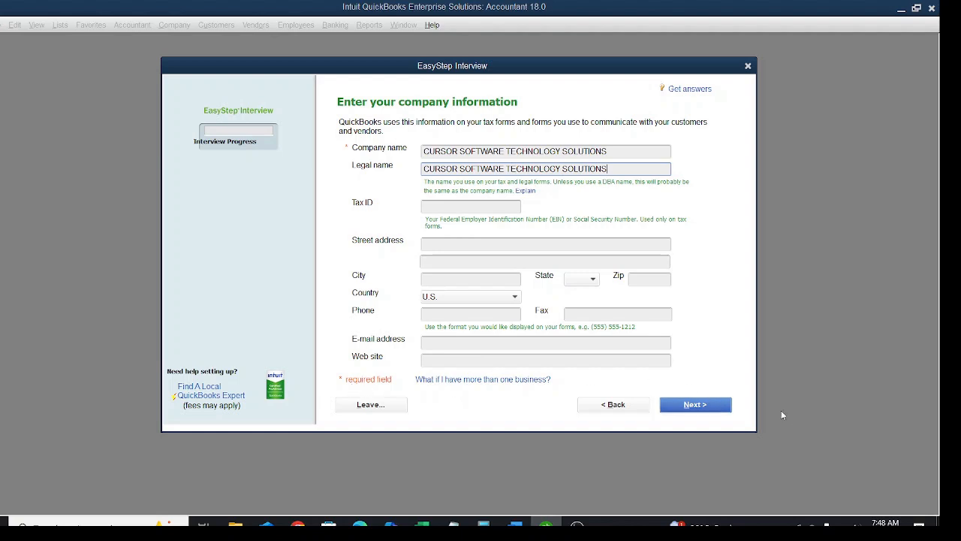
pyautogui.click(704, 411)
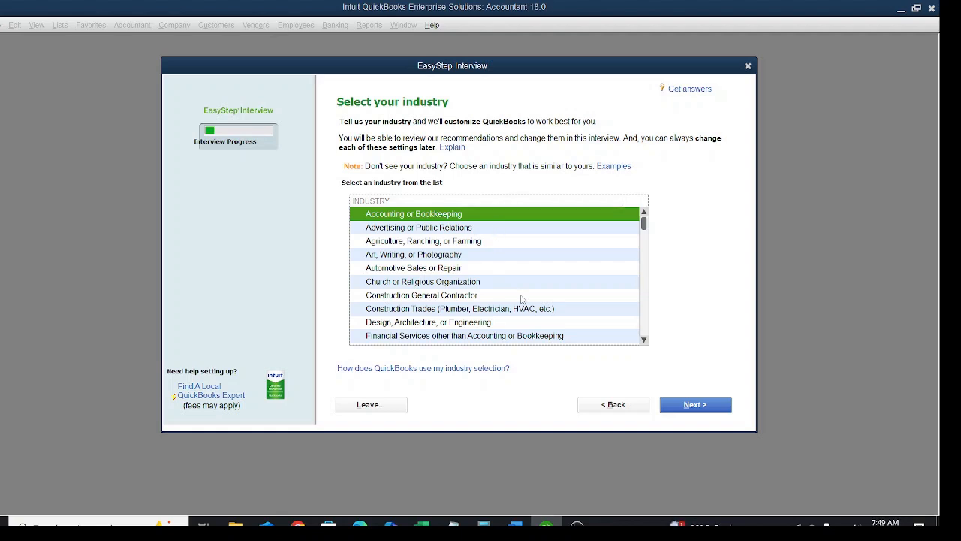
# Step: Choose General Product-based Business as the industry and Sole Proprietorship as the company organization
pyautogui.scroll(-10, 525, 302)
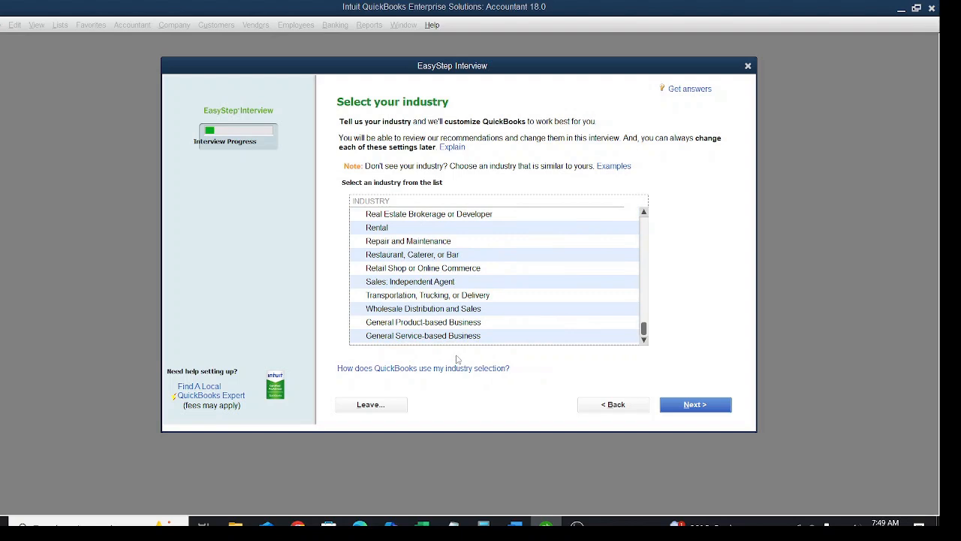
pyautogui.click(398, 338)
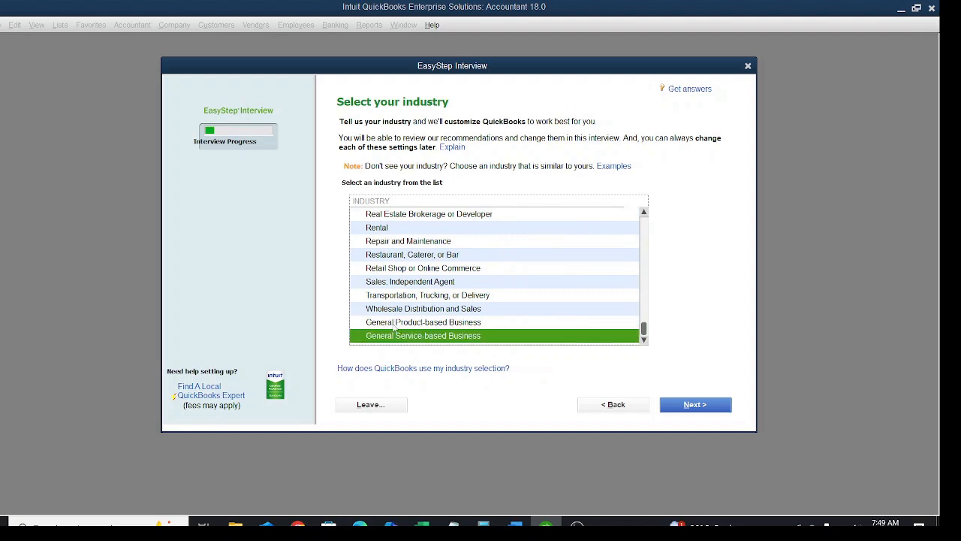
pyautogui.click(396, 323)
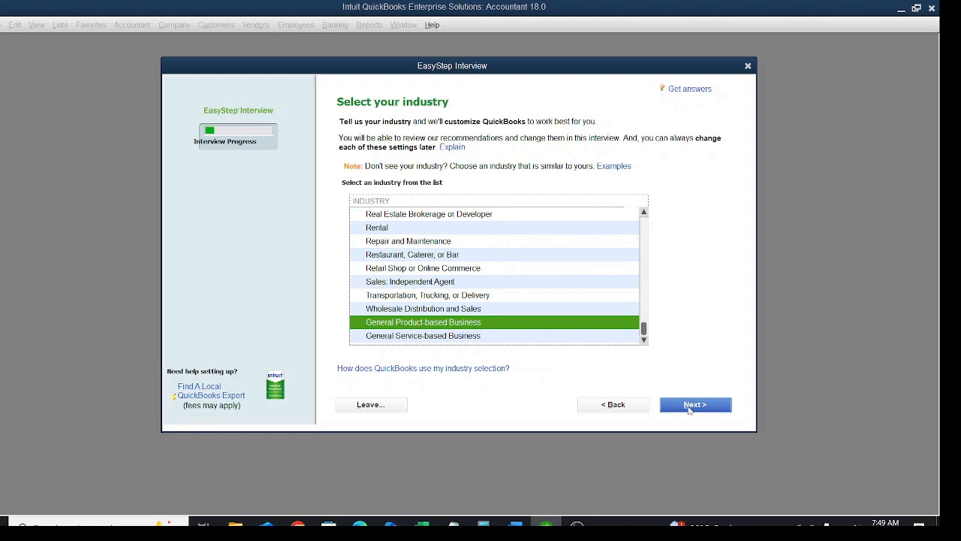
pyautogui.click(689, 407)
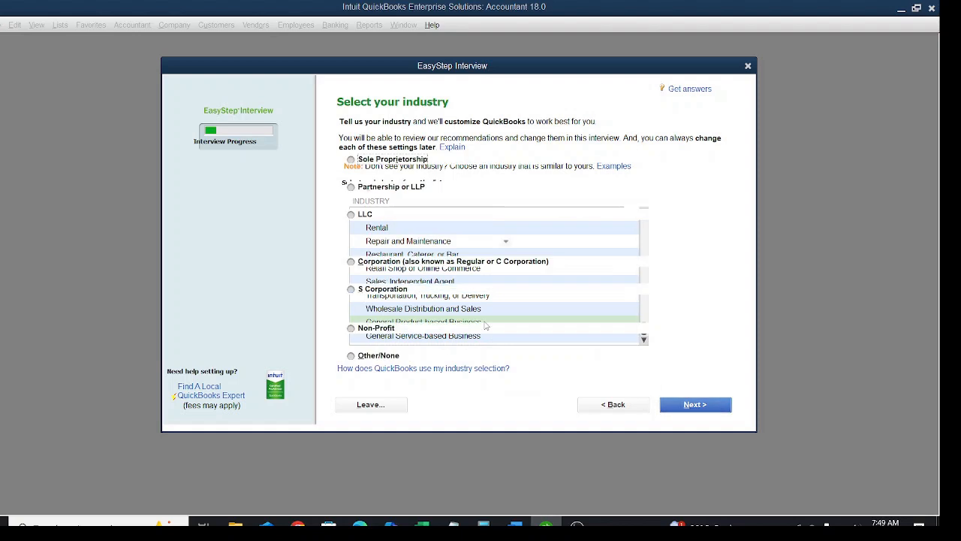
pyautogui.click(376, 160)
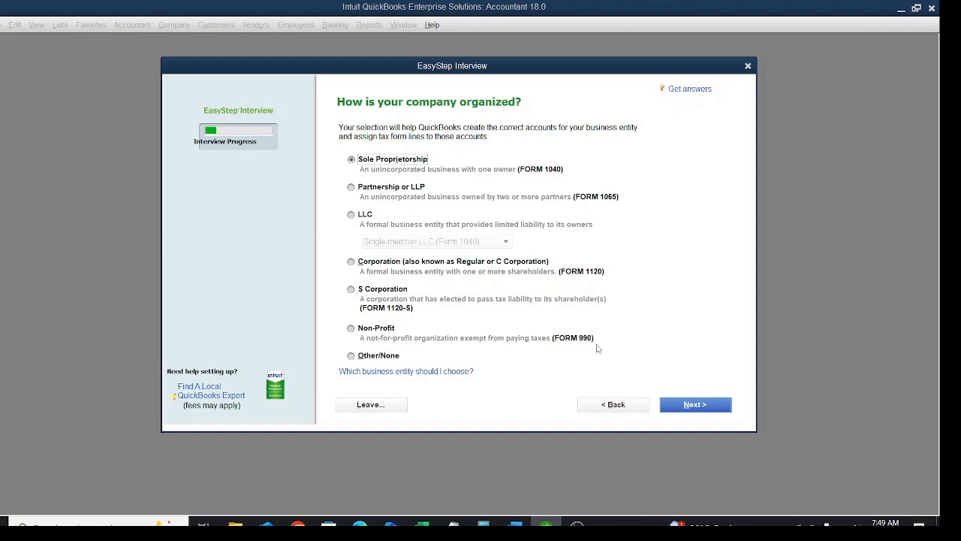
pyautogui.click(701, 405)
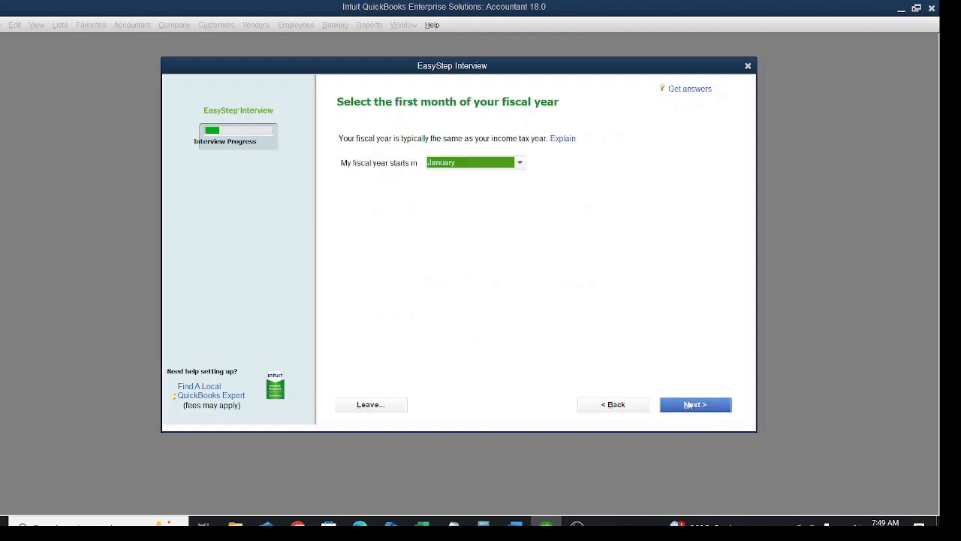
# Step: Set January as the first month of the fiscal year and skip the optional administrator password
pyautogui.click(446, 161)
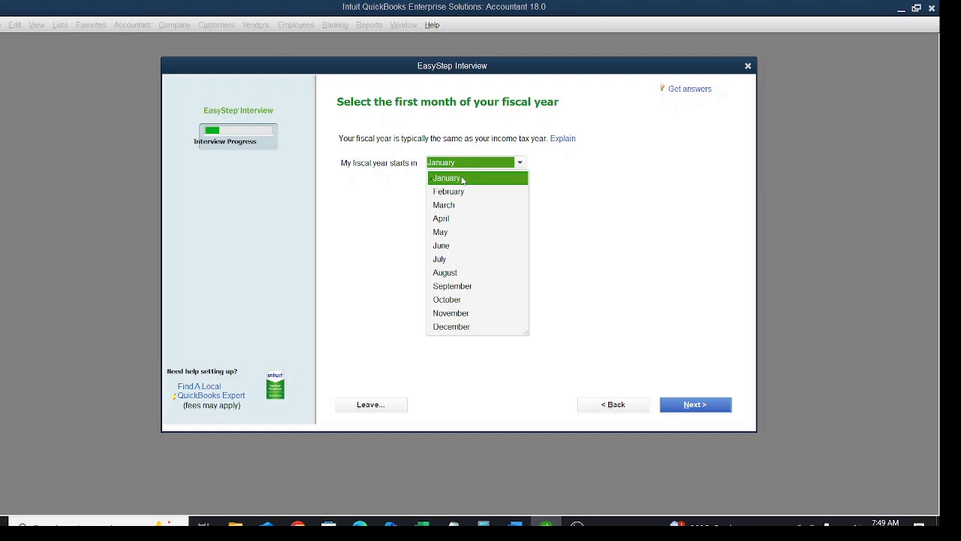
pyautogui.click(465, 180)
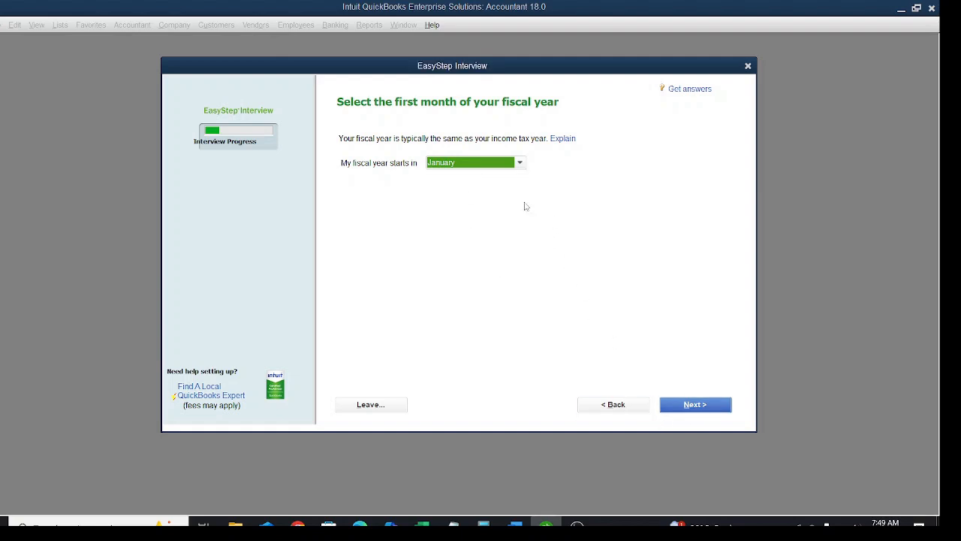
pyautogui.click(487, 161)
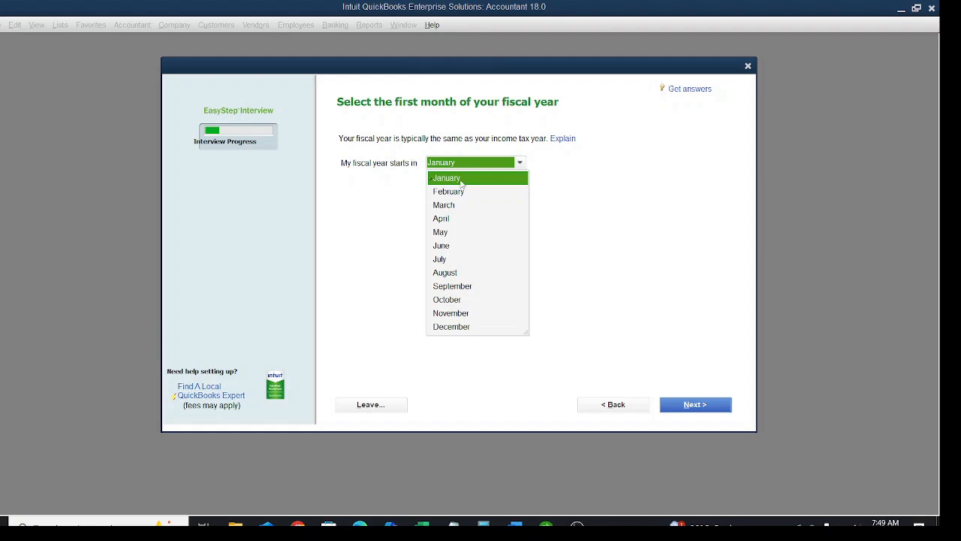
pyautogui.click(461, 180)
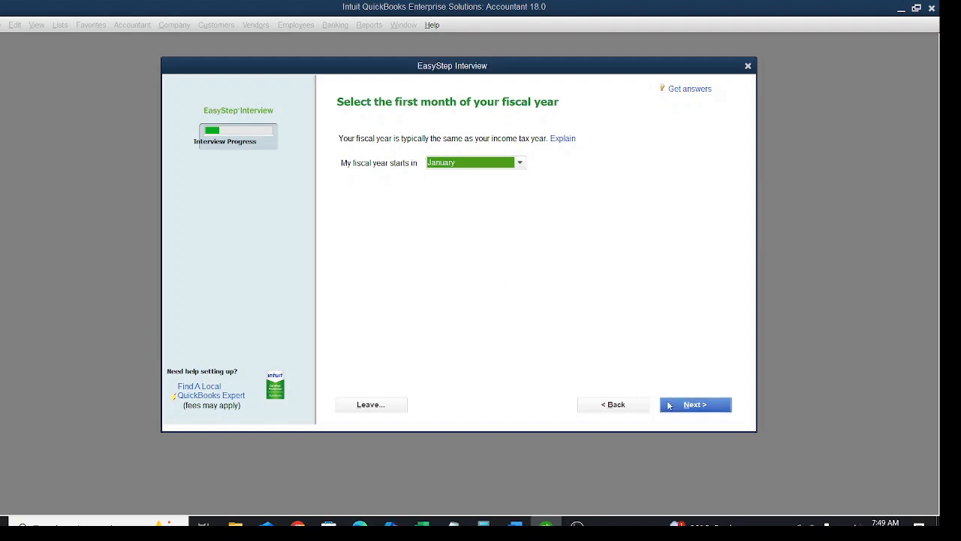
pyautogui.click(669, 405)
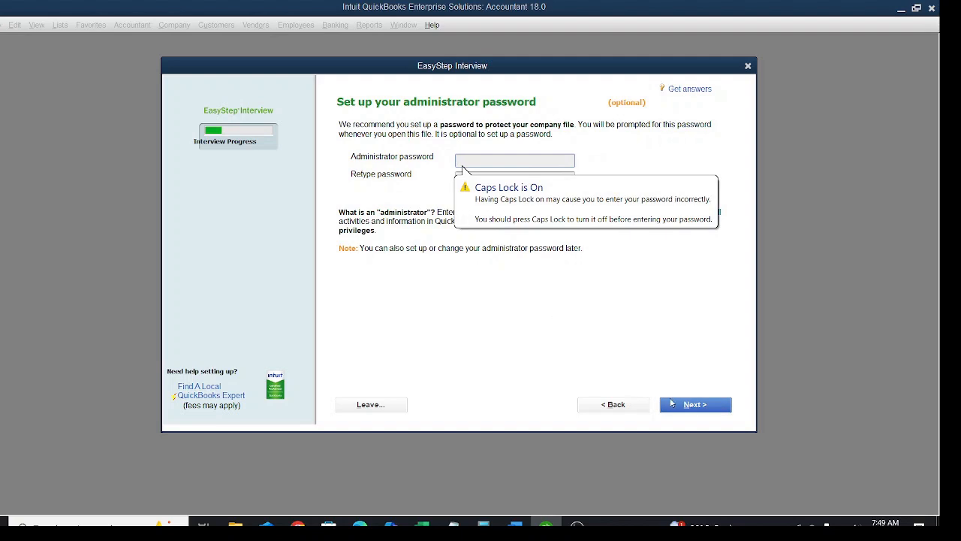
pyautogui.click(674, 405)
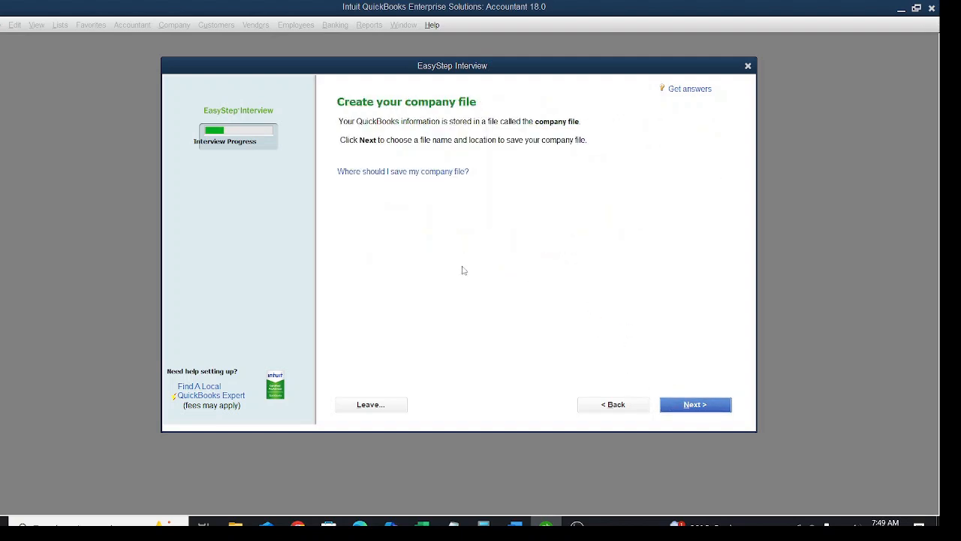
# Step: Save the company file under its suggested name in C:\Users\Public\Public Documents\Intuit\QuickBooks\Company Files\Cursor Technology
pyautogui.press('Return')
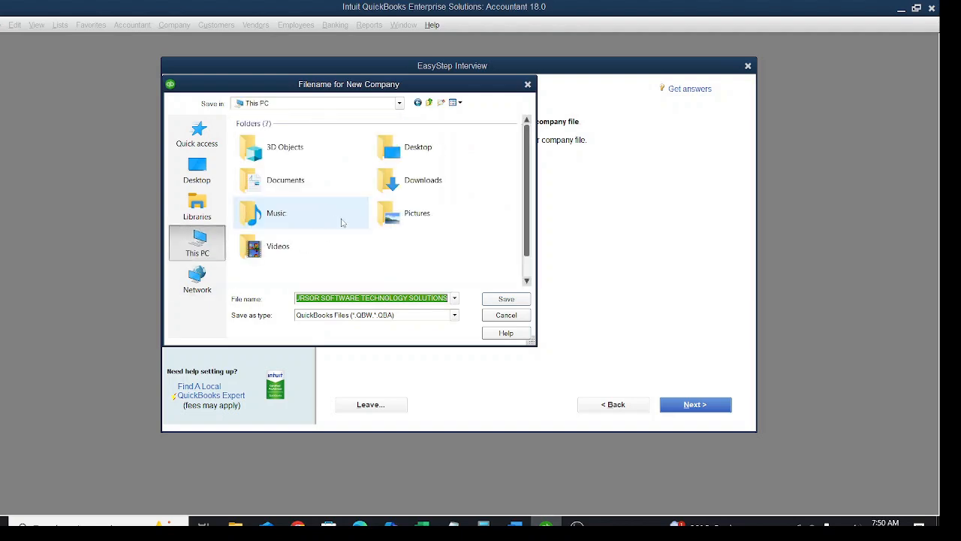
pyautogui.scroll(-1, 341, 223)
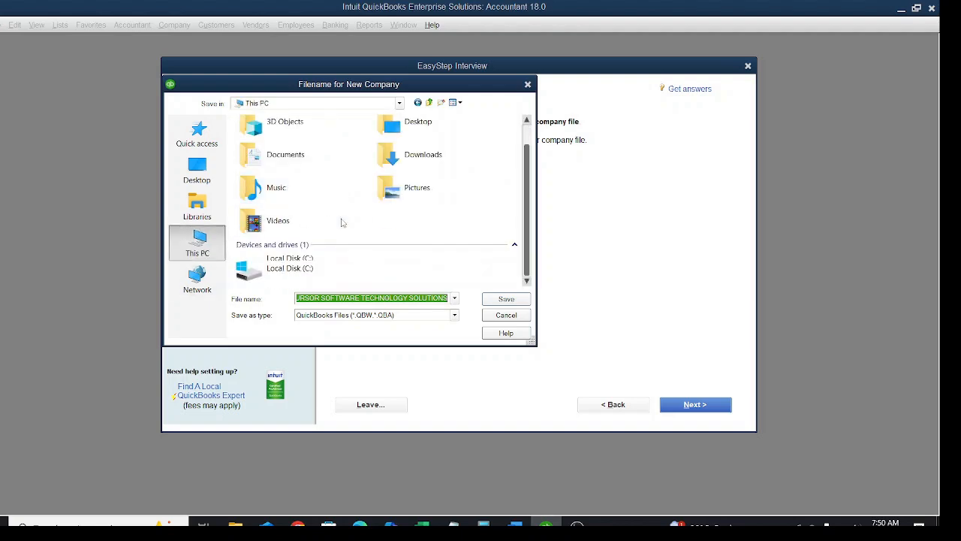
pyautogui.click(299, 259)
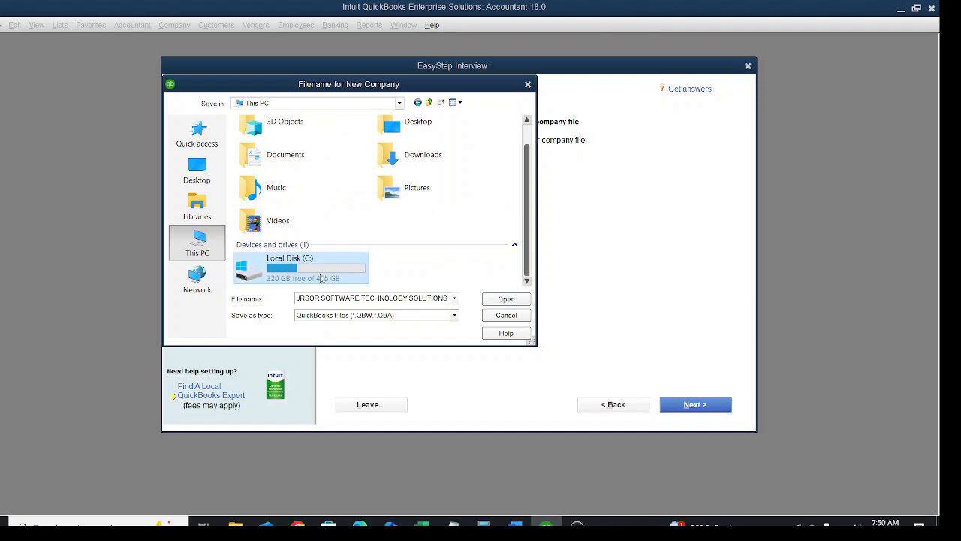
pyautogui.doubleClick(322, 278)
pyautogui.scroll(-5, 286, 233)
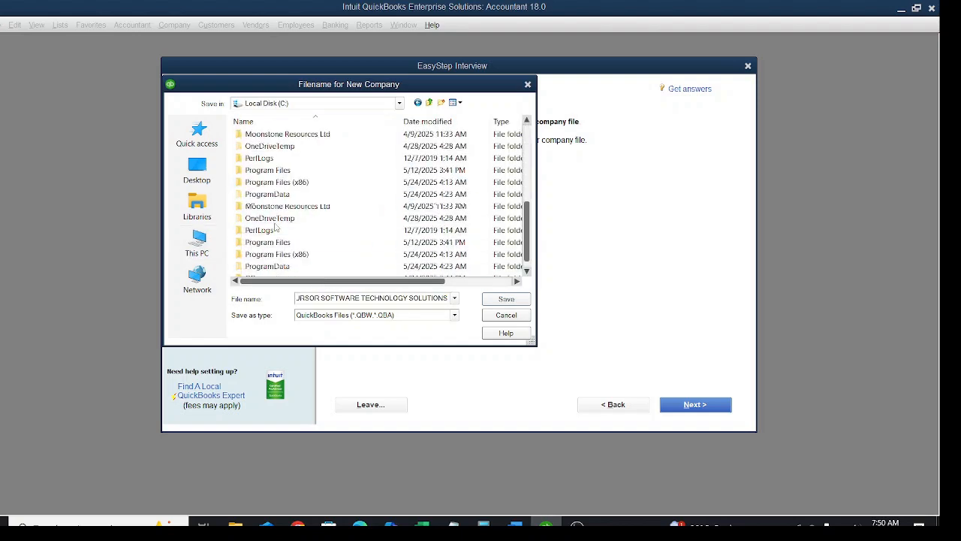
pyautogui.doubleClick(257, 254)
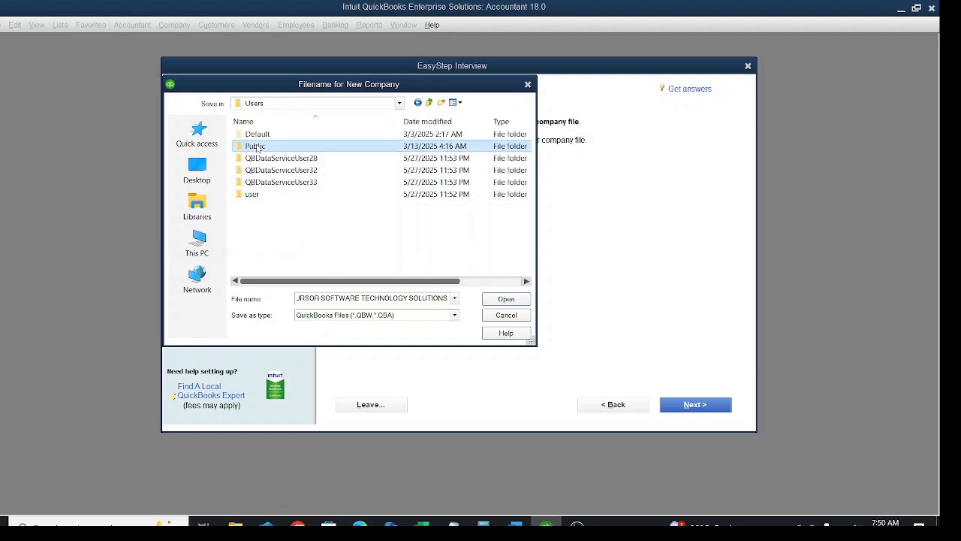
pyautogui.doubleClick(258, 148)
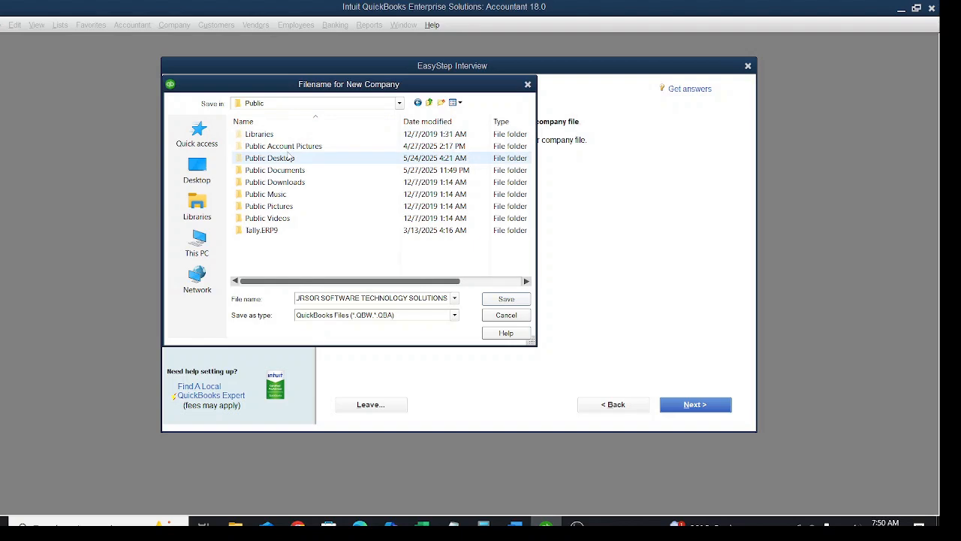
pyautogui.doubleClick(287, 173)
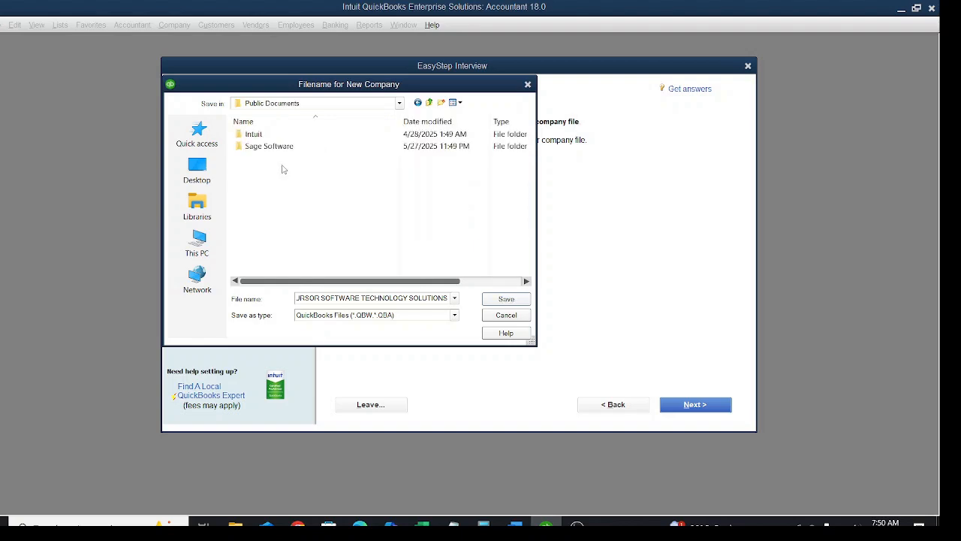
pyautogui.doubleClick(256, 134)
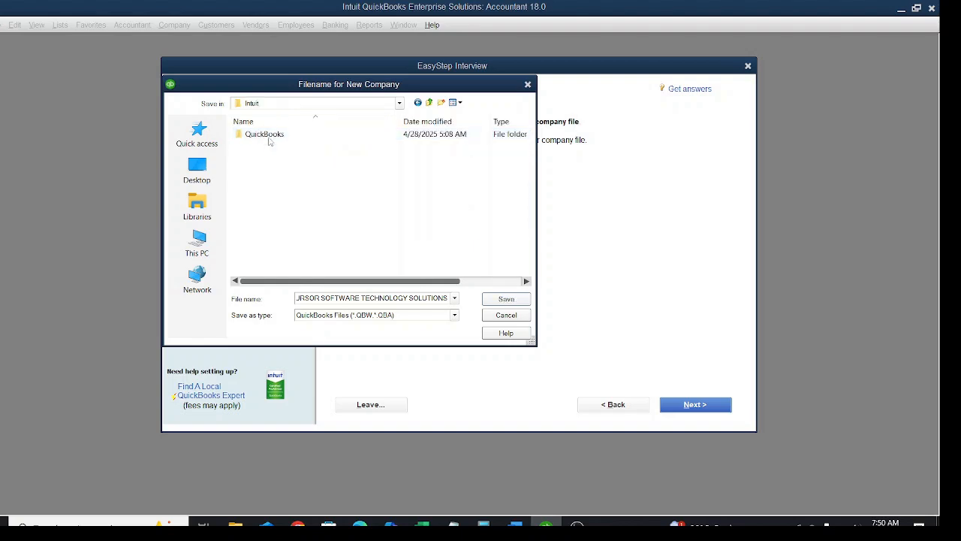
pyautogui.doubleClick(267, 136)
pyautogui.doubleClick(263, 135)
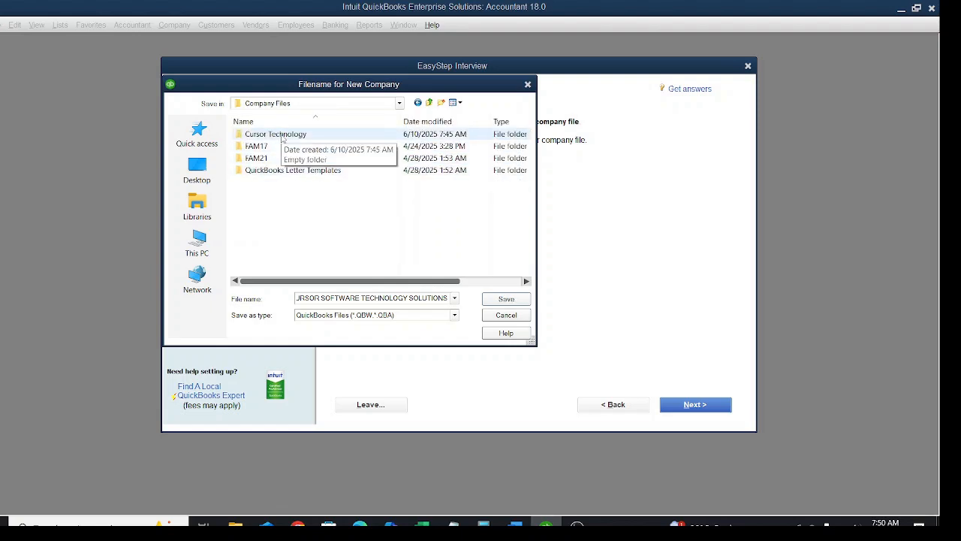
pyautogui.doubleClick(283, 137)
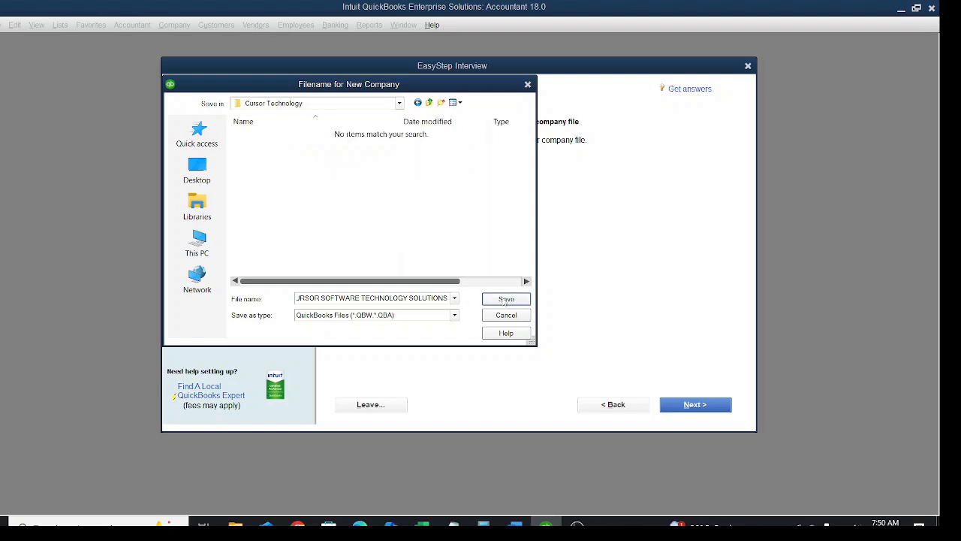
pyautogui.click(506, 300)
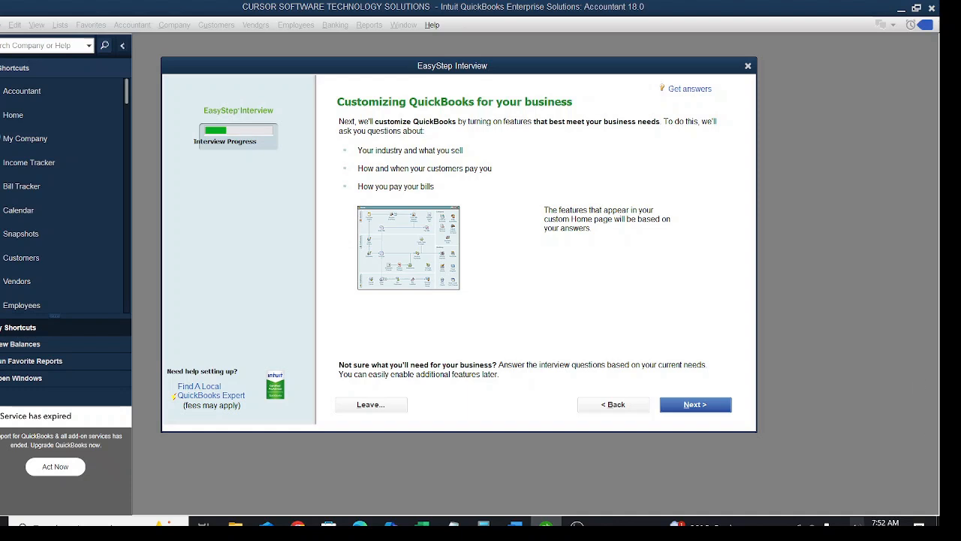
# Step: Begin customizing the company and specify that it sells both services and products
pyautogui.click(692, 405)
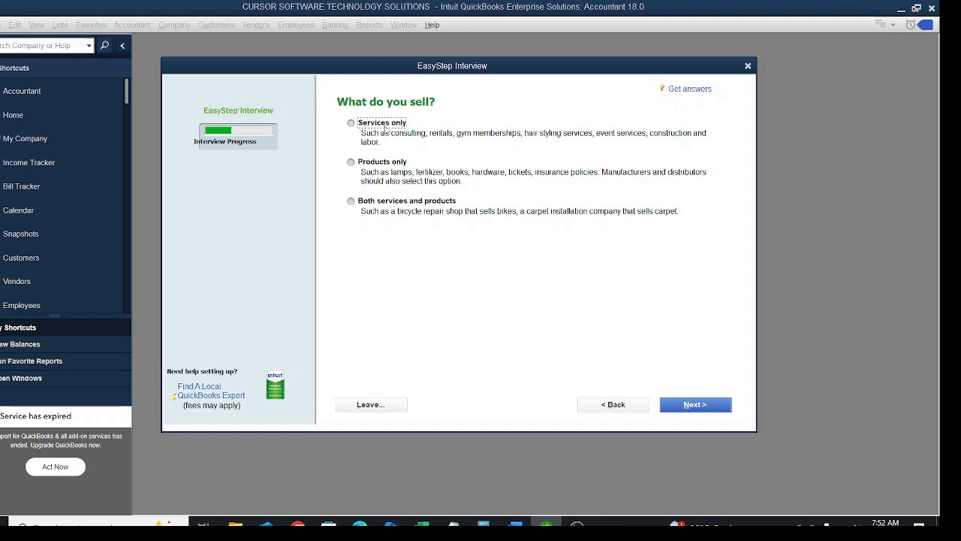
pyautogui.click(387, 126)
pyautogui.click(385, 166)
pyautogui.click(396, 209)
pyautogui.click(684, 407)
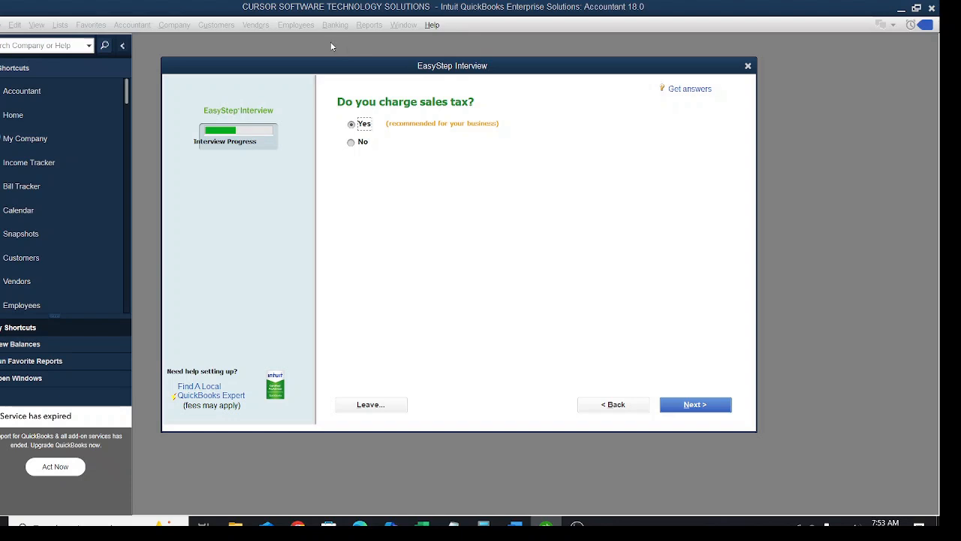
# Step: Accept Yes for charging sales tax, creating estimates, tracking sales orders and using billing statements
pyautogui.click(719, 405)
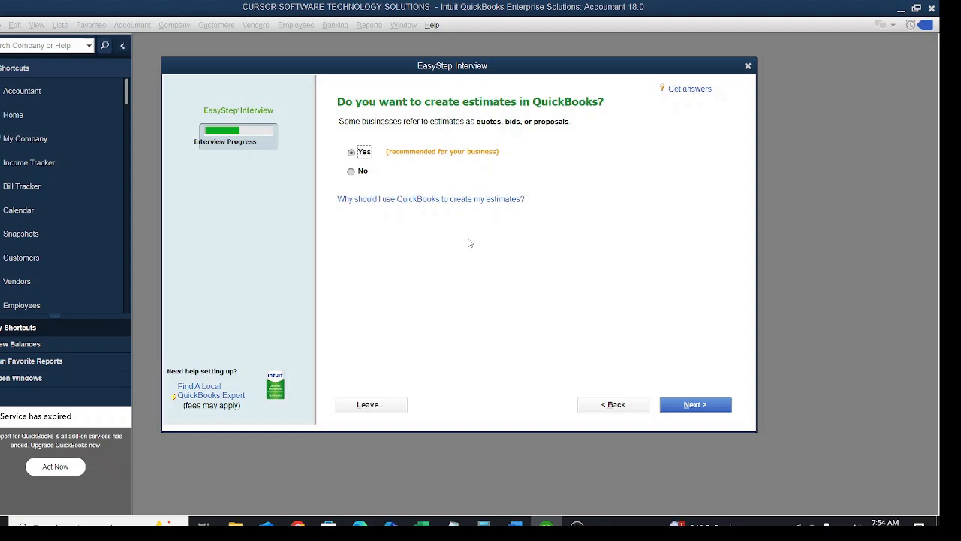
pyautogui.click(685, 410)
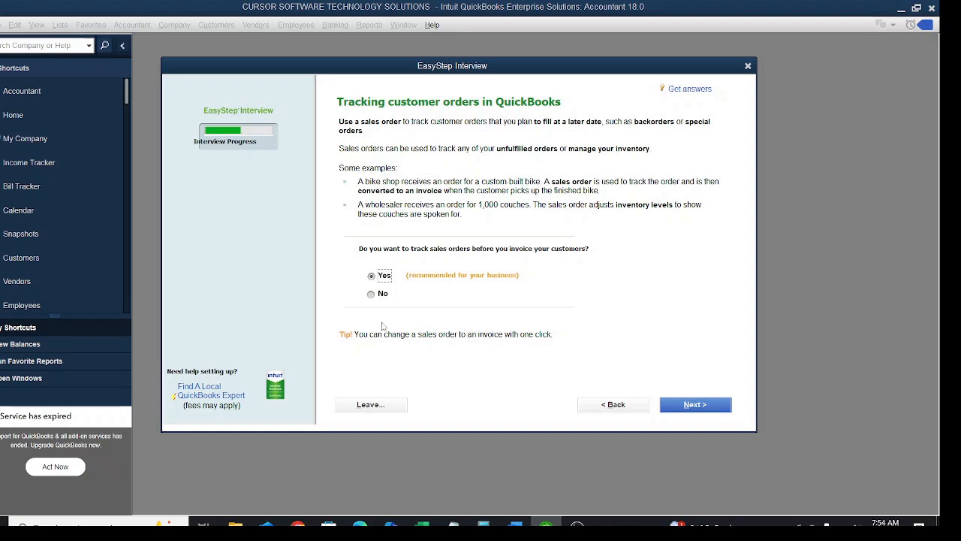
pyautogui.click(692, 405)
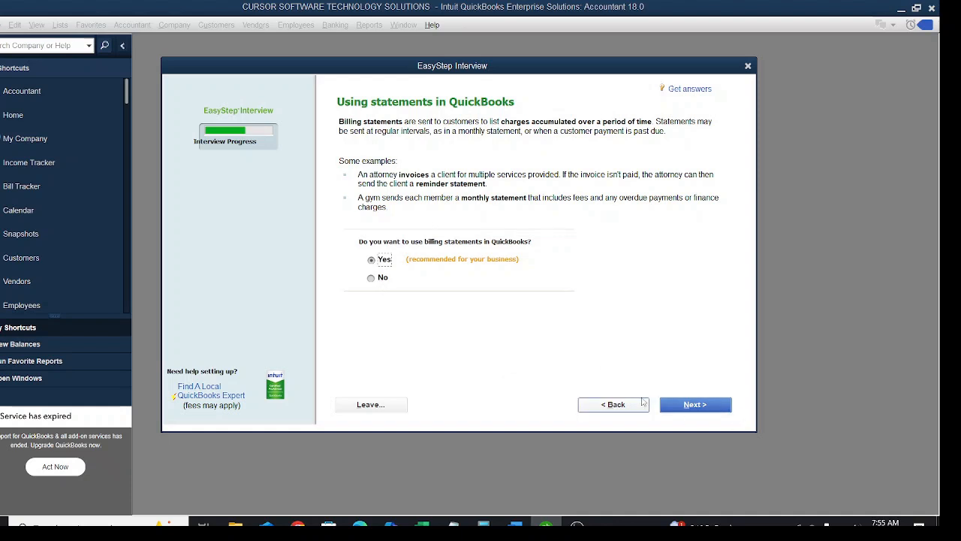
pyautogui.click(706, 405)
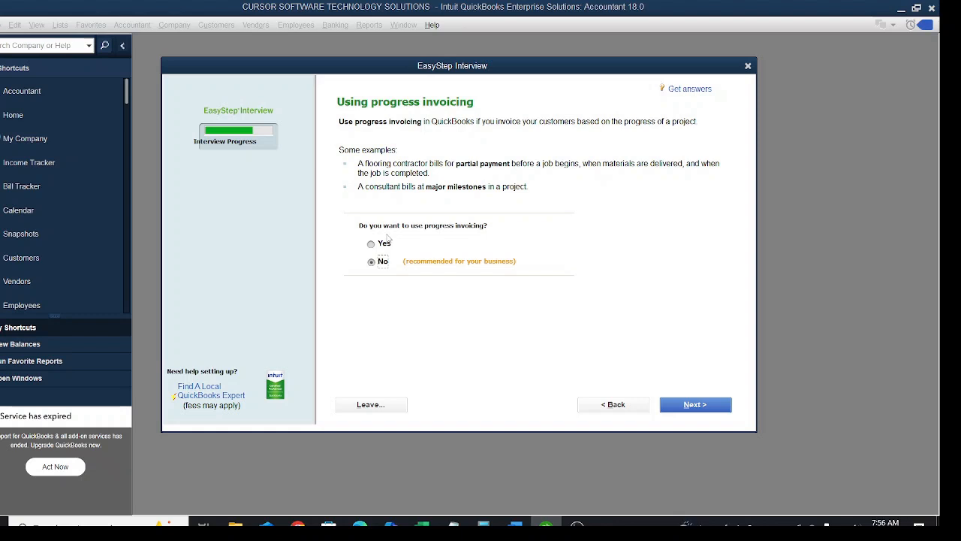
# Step: Answer Yes to using progress invoicing and keep Yes for tracking bills owed
pyautogui.click(383, 245)
pyautogui.click(688, 405)
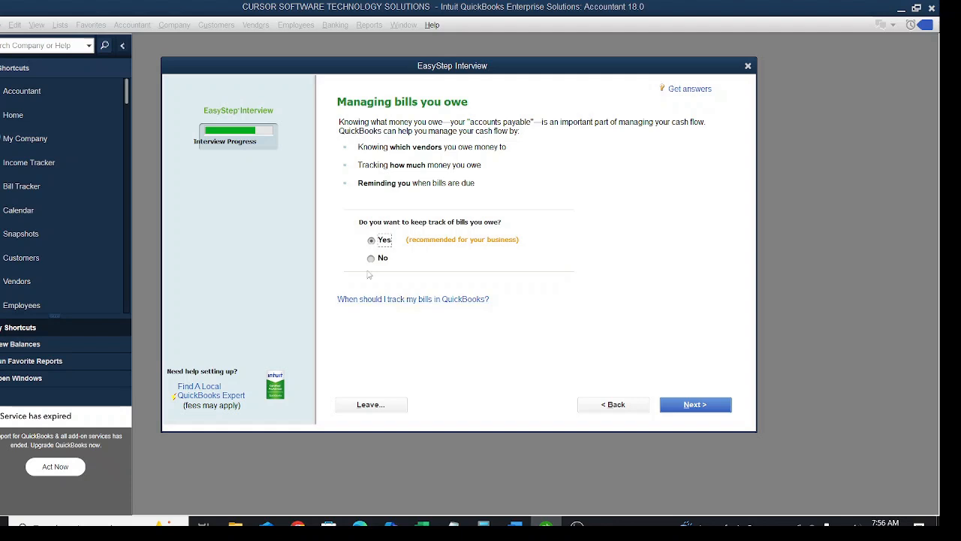
pyautogui.click(695, 406)
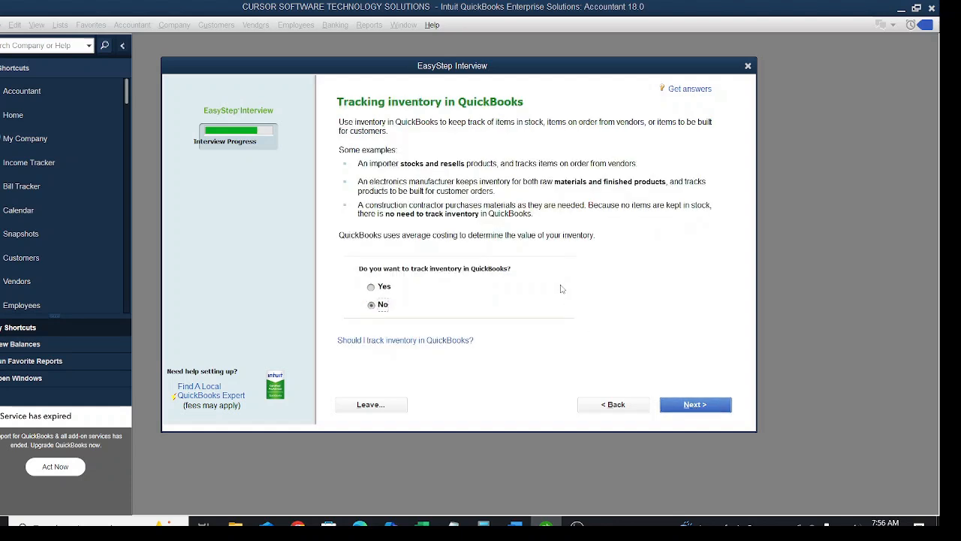
# Step: Turn on inventory tracking, keep time tracking set to No, and continue to the employees question
pyautogui.click(384, 289)
pyautogui.click(386, 304)
pyautogui.click(373, 291)
pyautogui.click(716, 406)
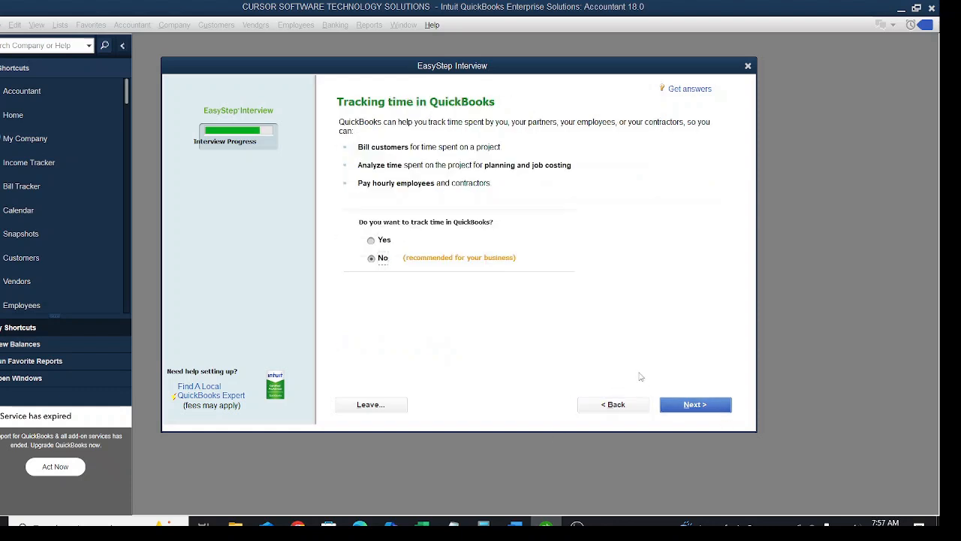
pyautogui.click(587, 404)
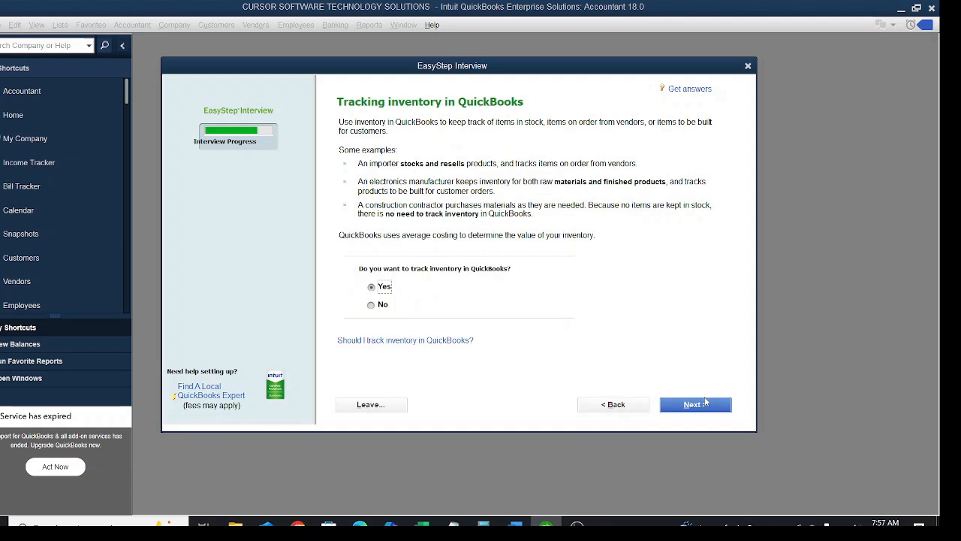
pyautogui.click(704, 405)
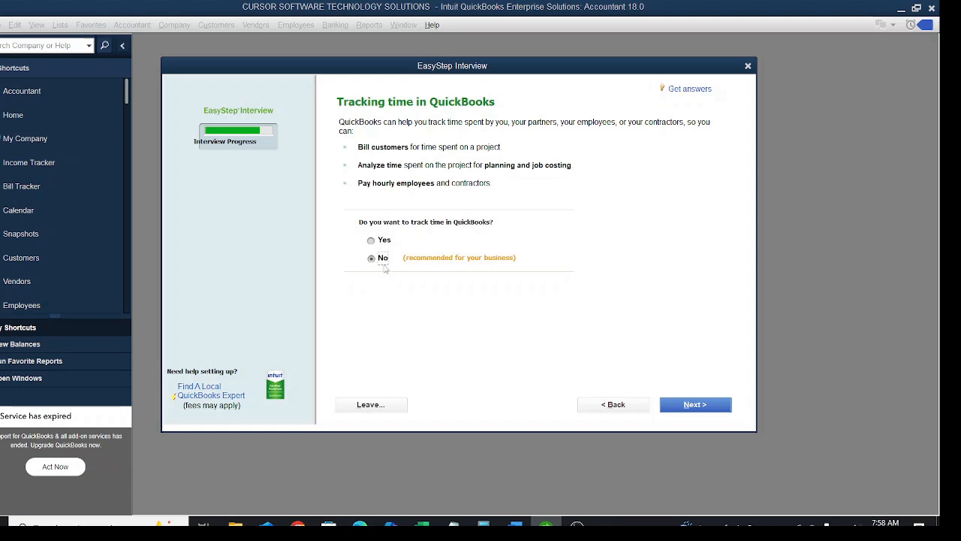
pyautogui.click(698, 406)
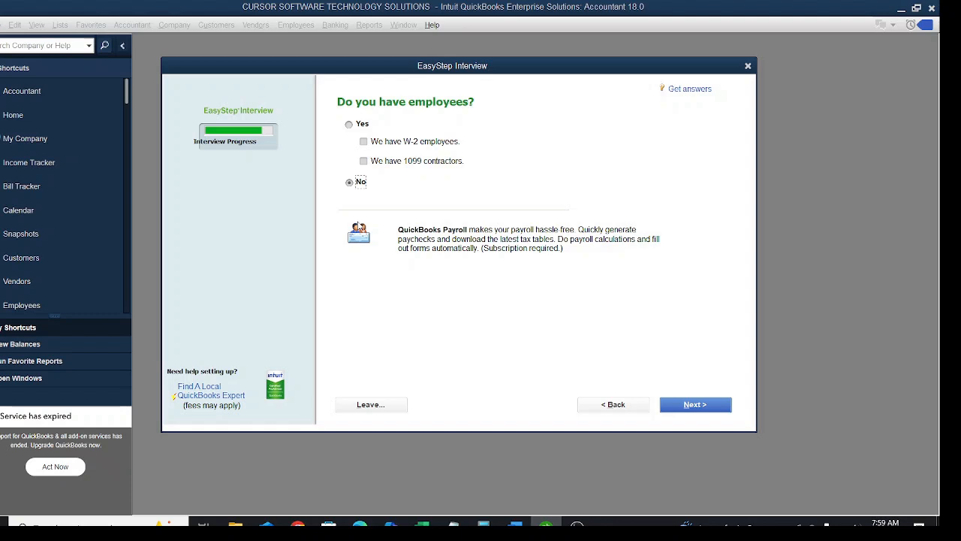
# Step: Specify that the company has both W-2 employees and 1099 contractors, and continue past the chart of accounts introduction
pyautogui.click(350, 124)
pyautogui.click(387, 145)
pyautogui.click(374, 164)
pyautogui.click(695, 406)
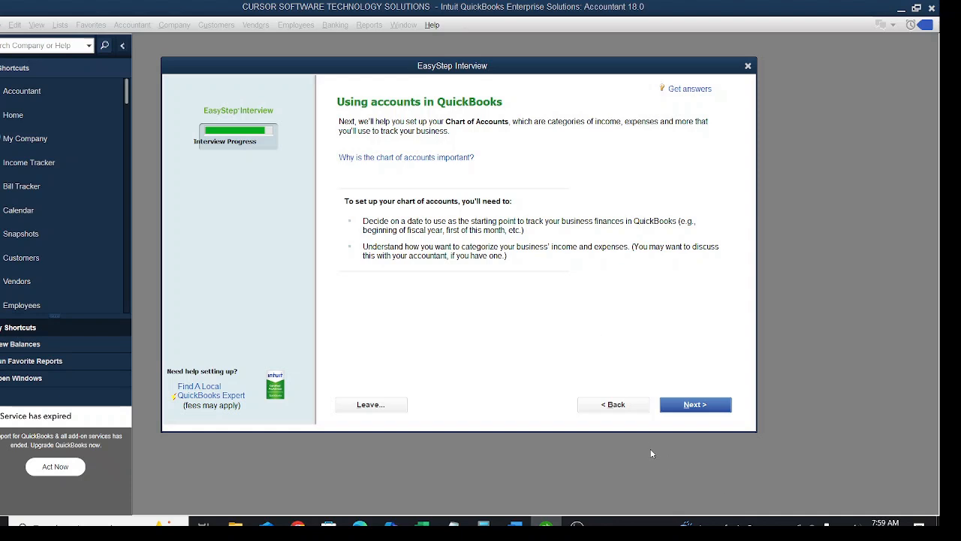
pyautogui.click(692, 404)
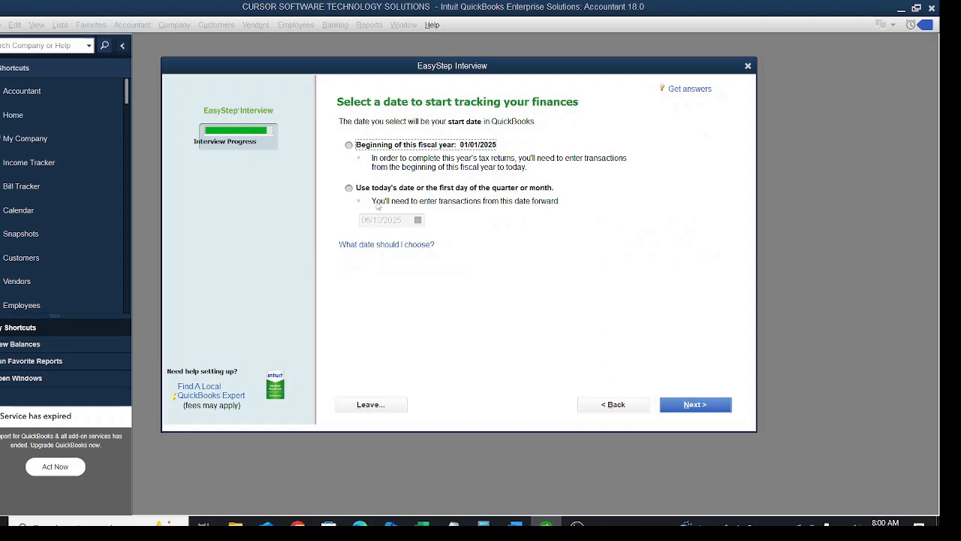
# Step: Try 06/01/2025 as the start date, using the option for today's date or the first day of the quarter or month
pyautogui.click(370, 148)
pyautogui.click(396, 190)
pyautogui.click(418, 220)
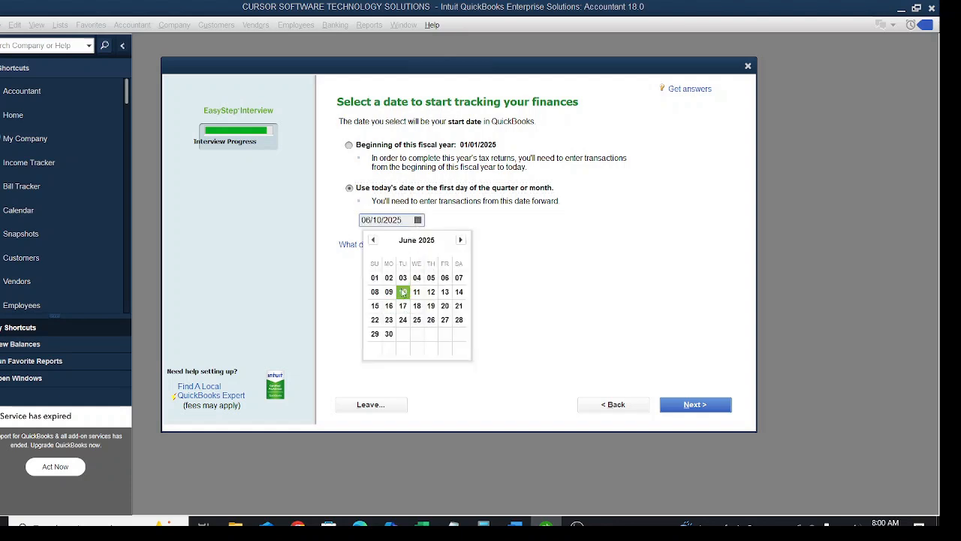
pyautogui.click(375, 278)
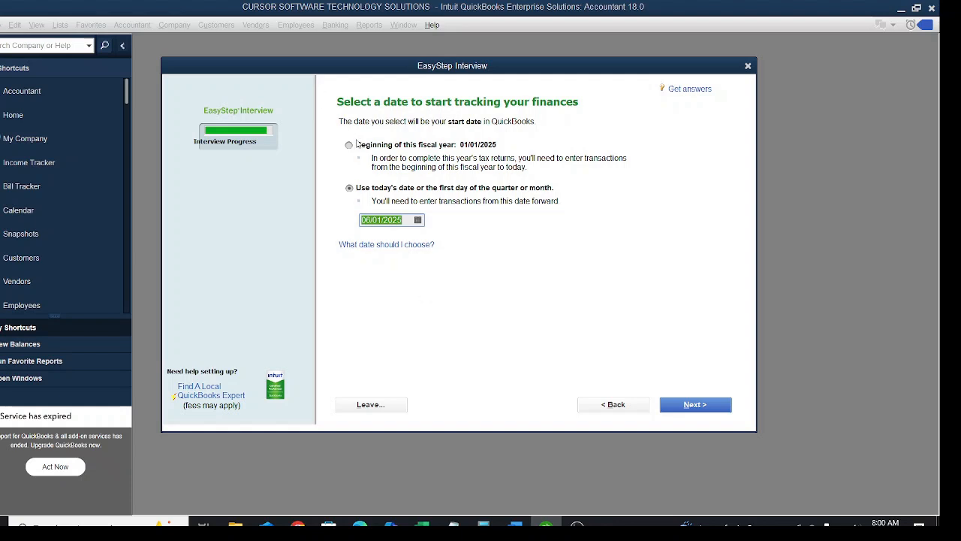
# Step: Choose the beginning of this fiscal year, 01/01/2025, as the start date and continue to the income and expense accounts
pyautogui.click(353, 144)
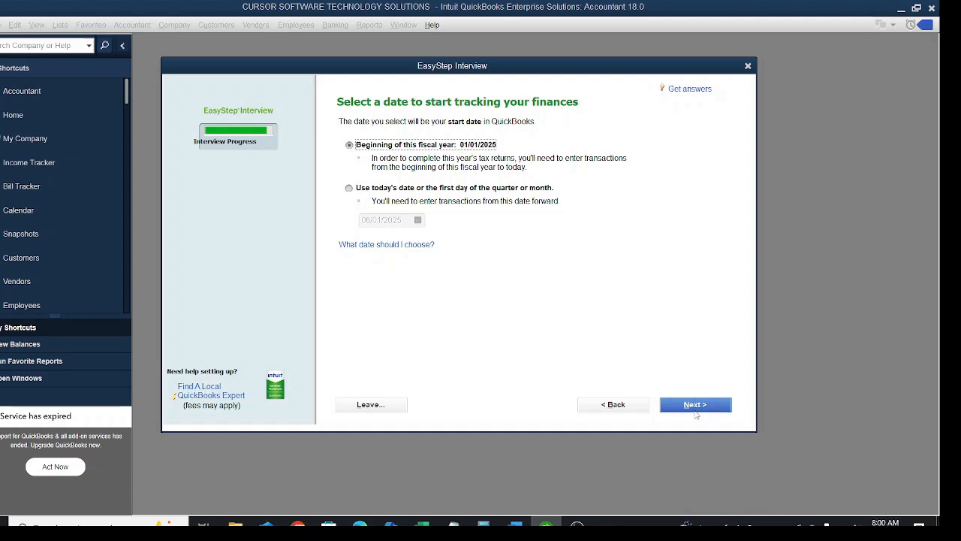
pyautogui.click(696, 410)
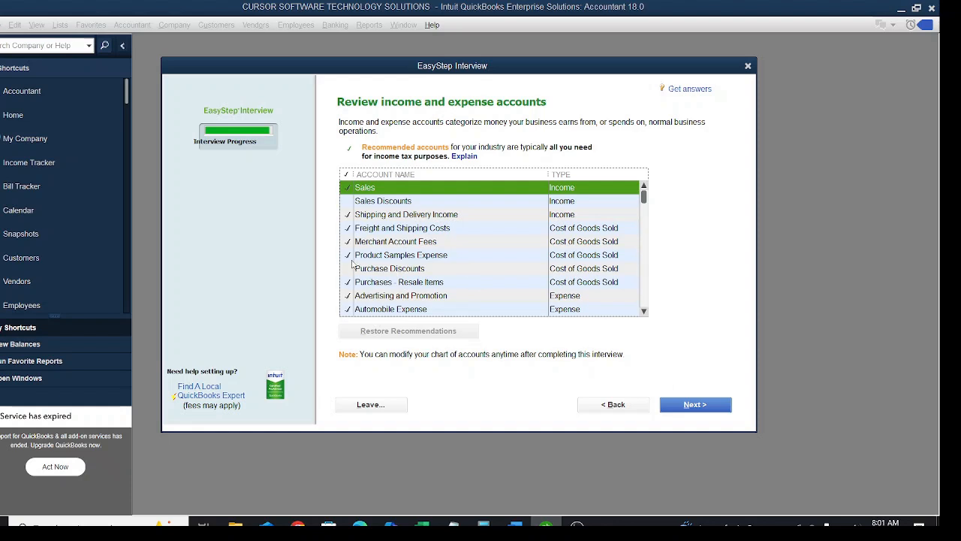
# Step: Examine the recommended income, cost of goods sold and expense accounts in the account list
pyautogui.click(643, 313)
pyautogui.click(642, 313)
pyautogui.click(643, 313)
pyautogui.click(642, 312)
pyautogui.click(644, 313)
pyautogui.click(644, 313)
pyautogui.click(644, 313)
pyautogui.click(643, 313)
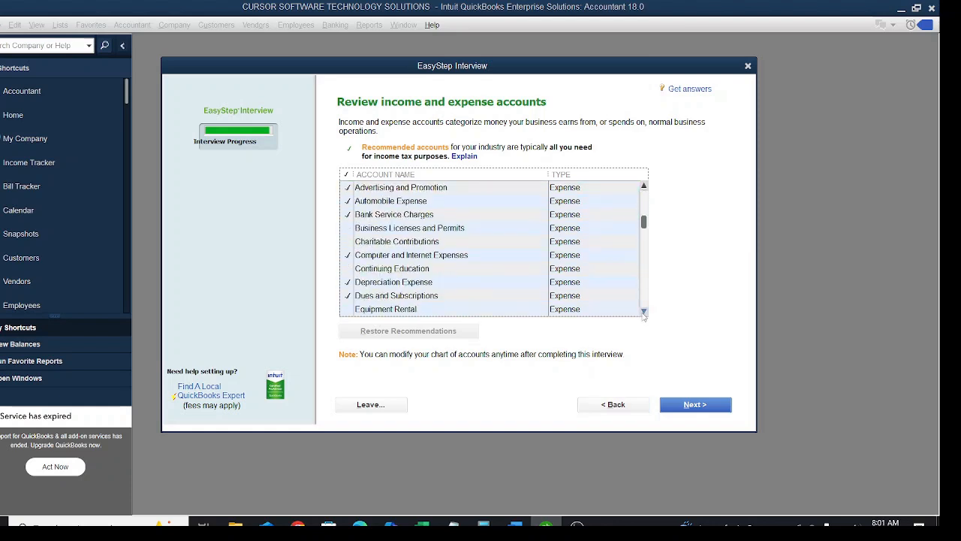
pyautogui.click(644, 313)
pyautogui.click(644, 313)
pyautogui.click(644, 313)
pyautogui.click(644, 313)
pyautogui.click(644, 313)
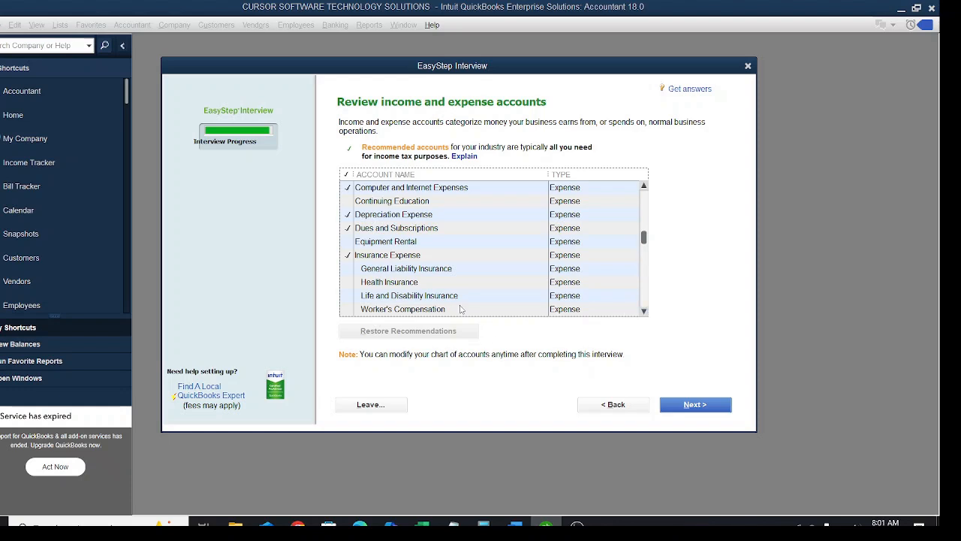
pyautogui.scroll(1, 396, 244)
pyautogui.scroll(5, 396, 243)
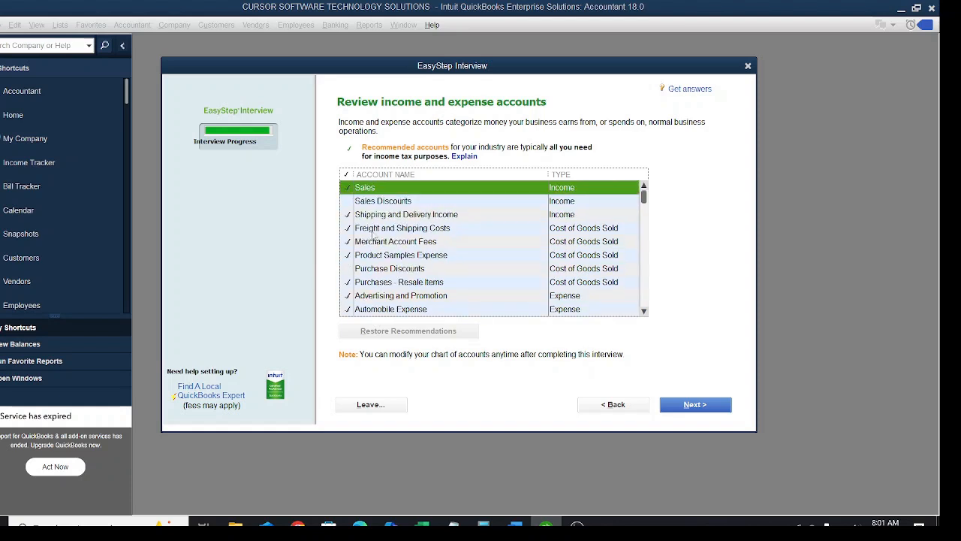
# Step: Deselect Sales, Shipping and Delivery Income, all recommended cost of goods sold accounts, Advertising and Promotion, and Automobile Expense
pyautogui.click(347, 215)
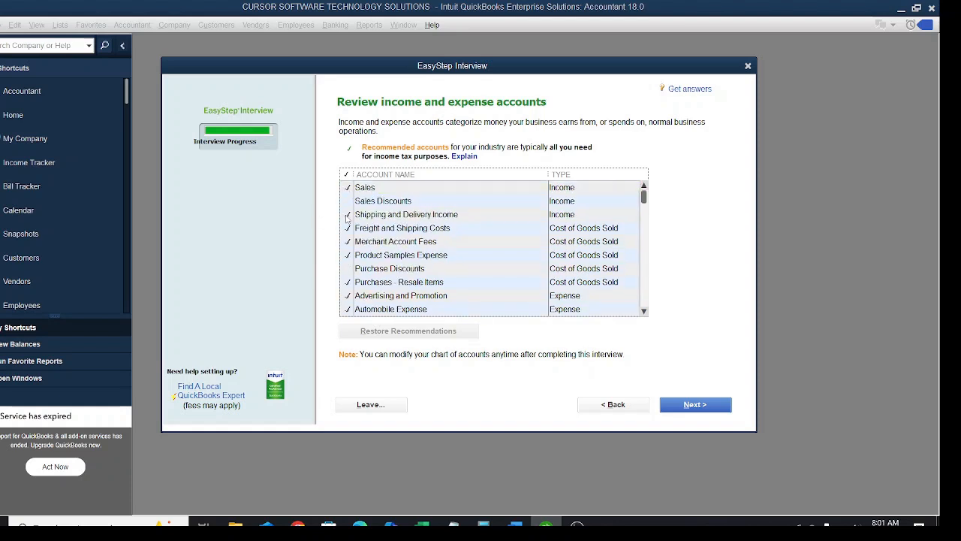
pyautogui.click(347, 225)
pyautogui.click(349, 195)
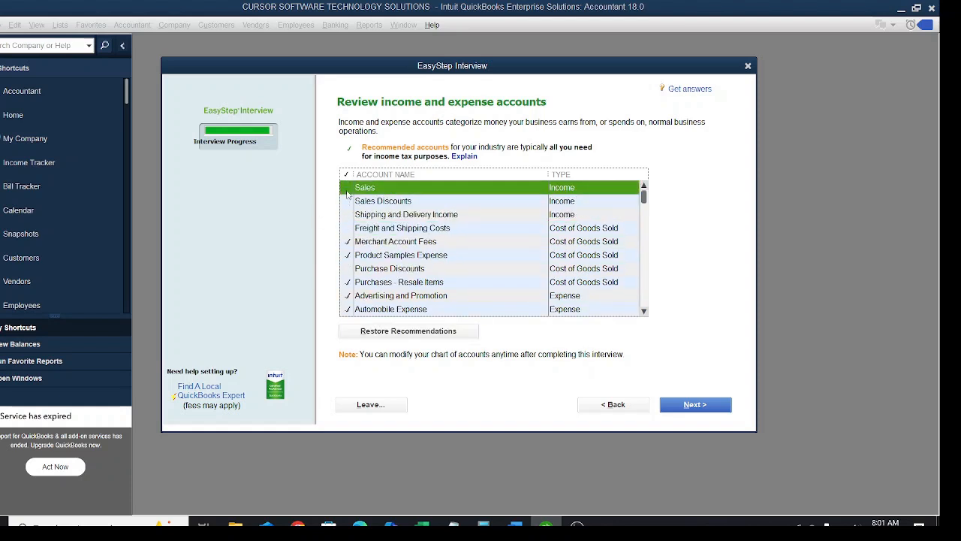
pyautogui.click(348, 243)
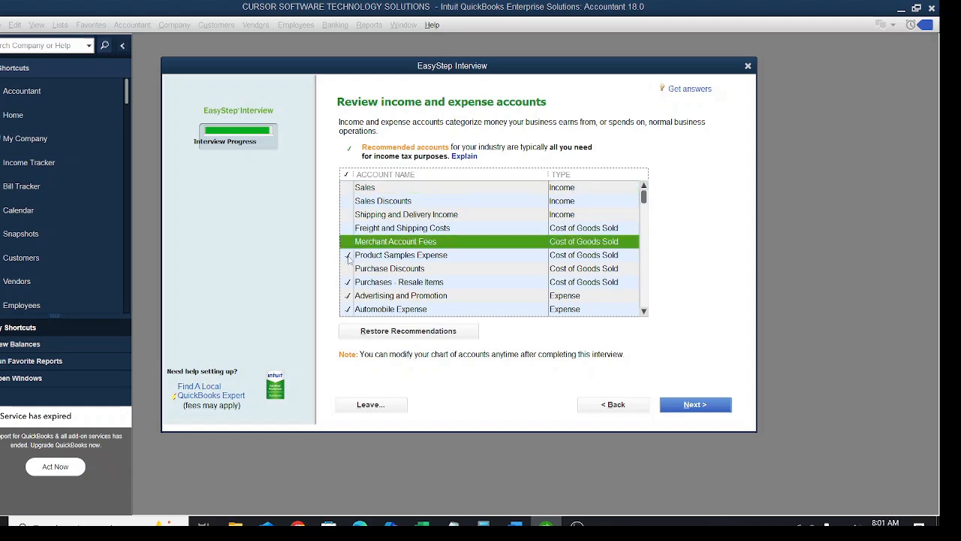
pyautogui.click(349, 255)
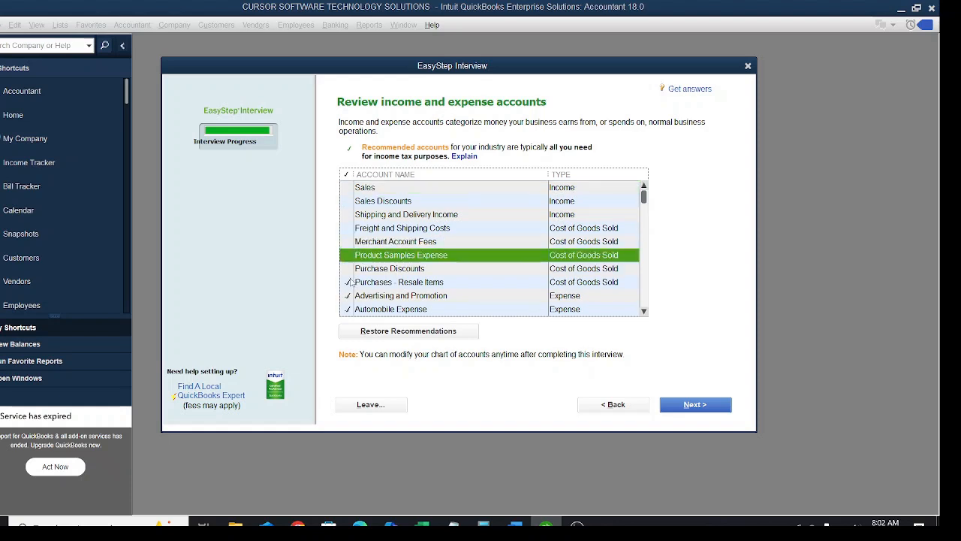
pyautogui.click(349, 283)
pyautogui.click(348, 296)
pyautogui.click(348, 309)
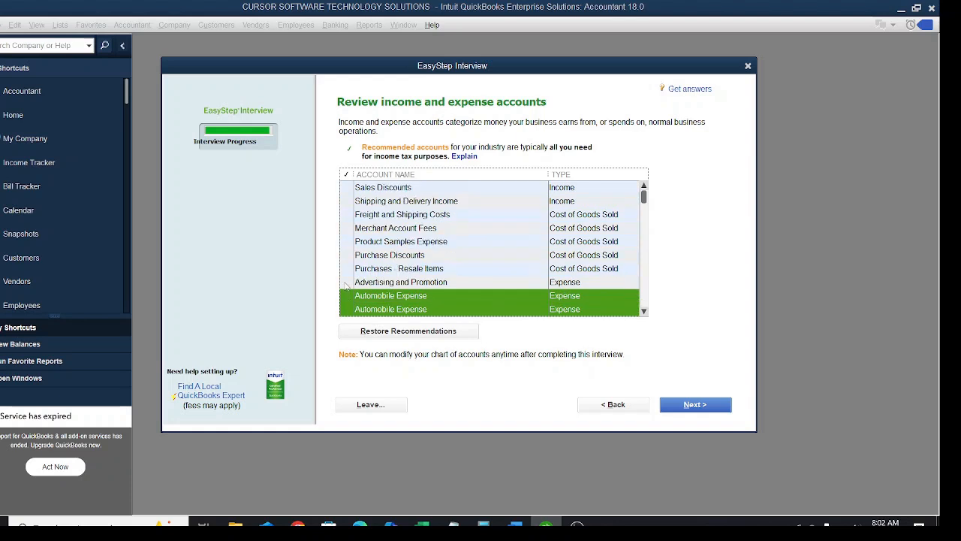
# Step: Deselect the Computer and Internet Expenses, Depreciation Expense, Dues and Subscriptions, and Insurance Expense accounts, leaving Continuing Education unselected
pyautogui.scroll(-4, 352, 263)
pyautogui.click(349, 215)
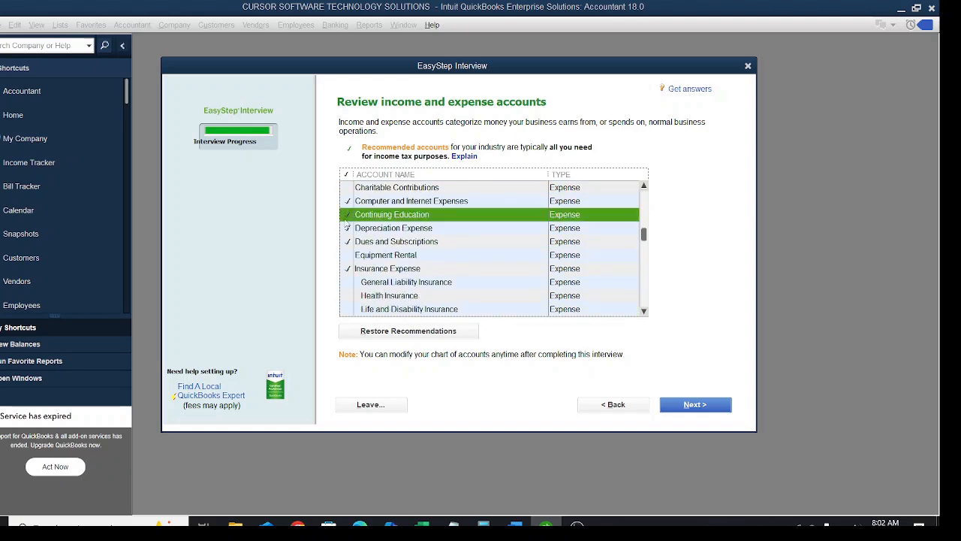
pyautogui.click(348, 215)
pyautogui.click(349, 201)
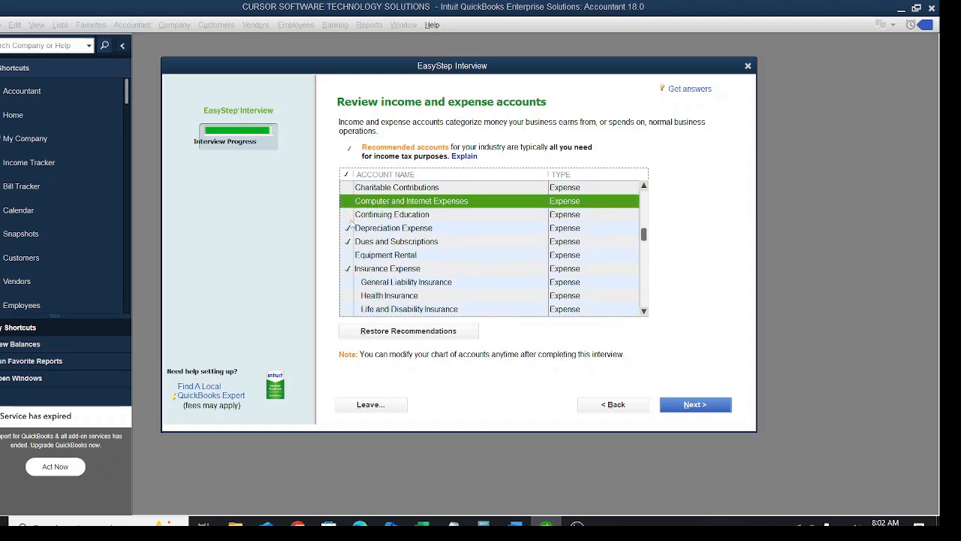
pyautogui.click(350, 227)
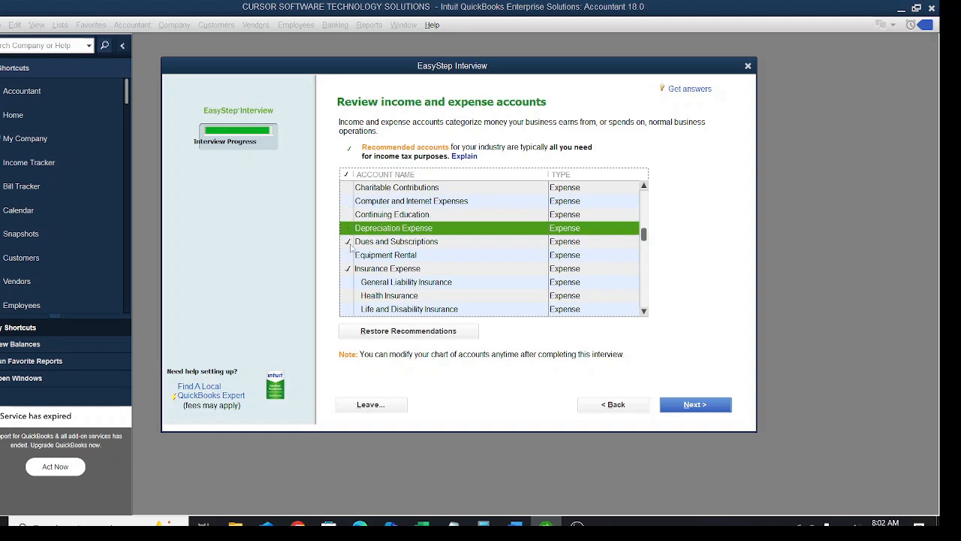
pyautogui.click(348, 243)
pyautogui.click(349, 269)
# Step: Deselect Meals and Entertainment, Office Supplies, Postage and Delivery, Professional Fees, Rent Expense, and Repairs and Maintenance
pyautogui.scroll(-4, 353, 301)
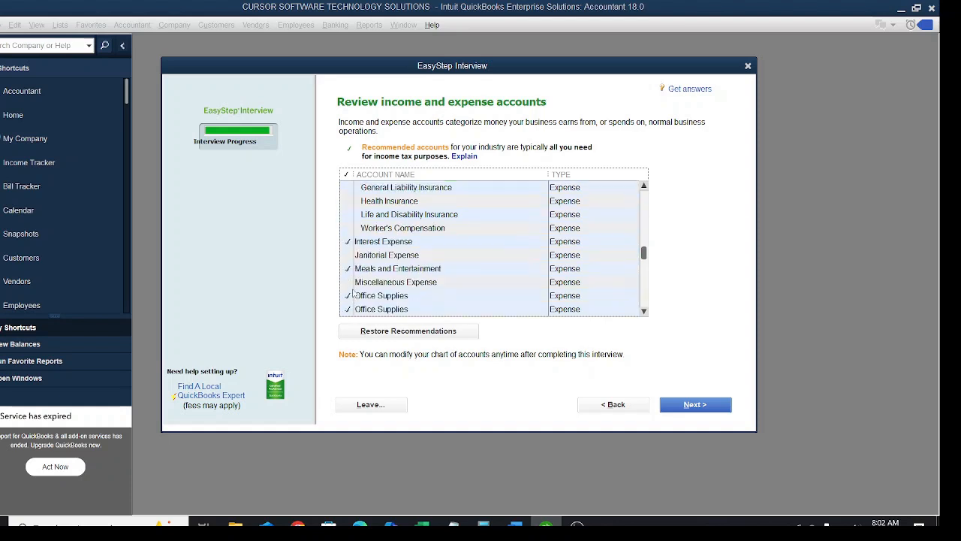
pyautogui.click(349, 202)
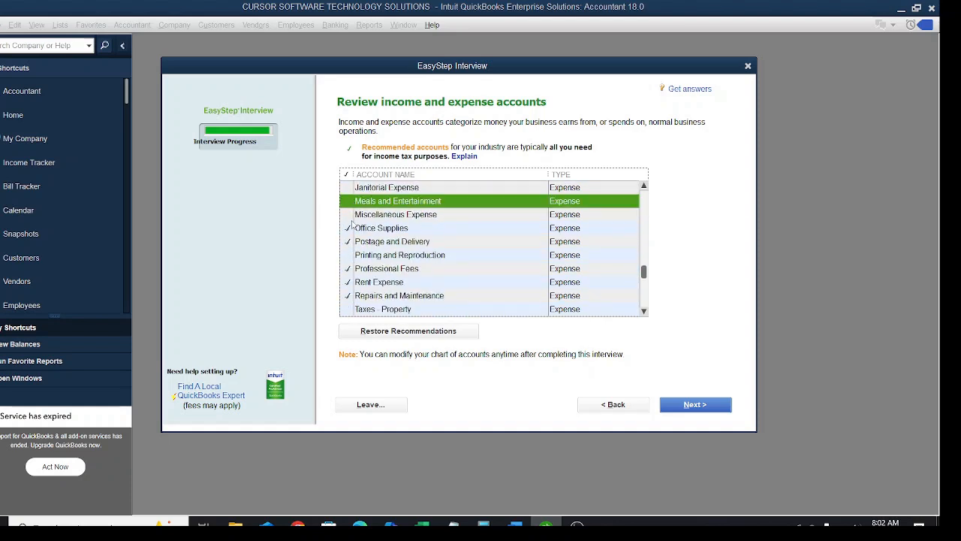
pyautogui.click(349, 229)
pyautogui.click(349, 242)
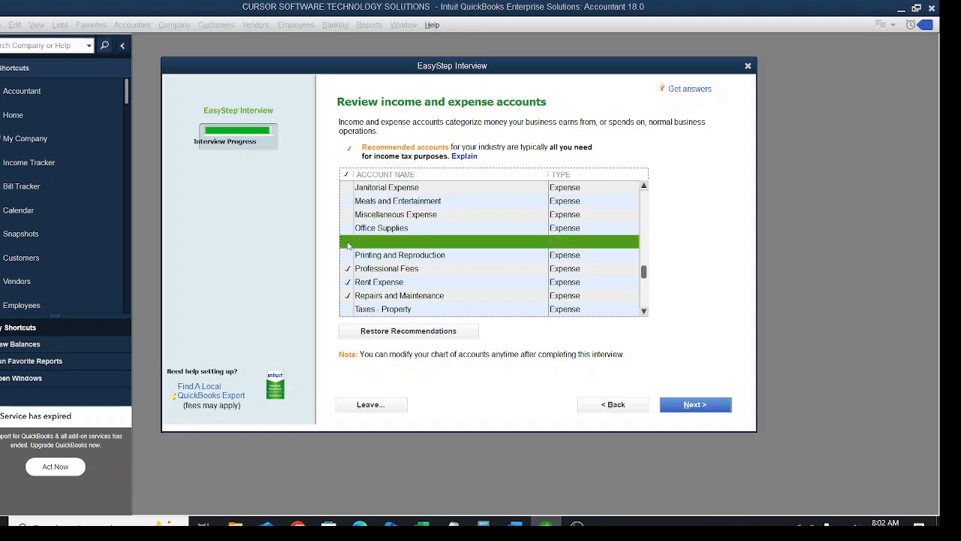
pyautogui.click(348, 269)
pyautogui.click(350, 294)
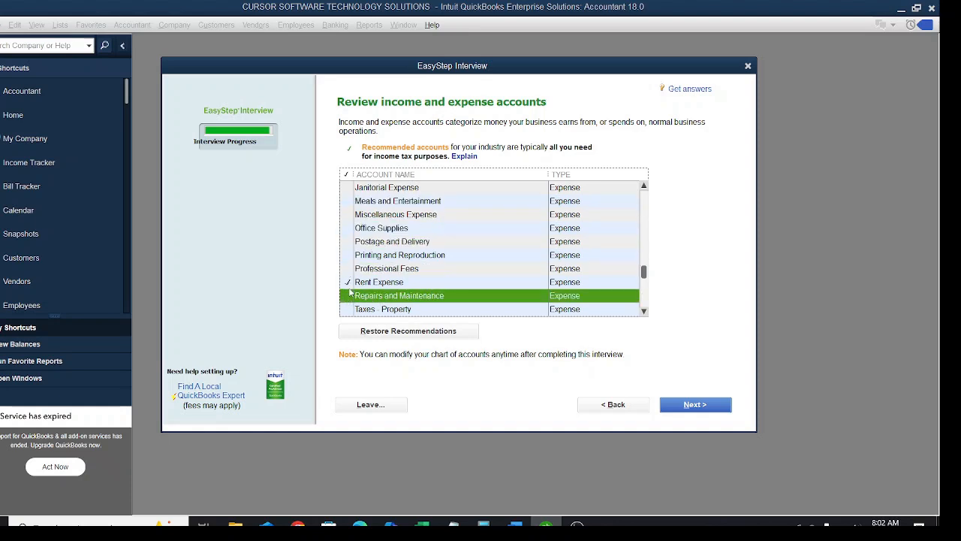
pyautogui.click(349, 284)
# Step: Deselect the Telephone Expense, Travel Expense, Utilities and Ask My Accountant accounts
pyautogui.scroll(-1, 349, 289)
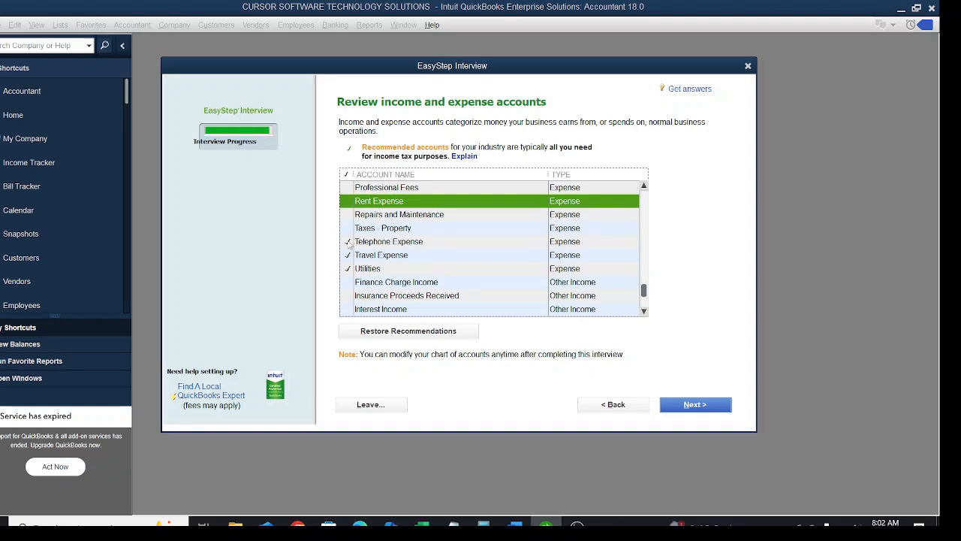
pyautogui.click(348, 242)
pyautogui.click(349, 255)
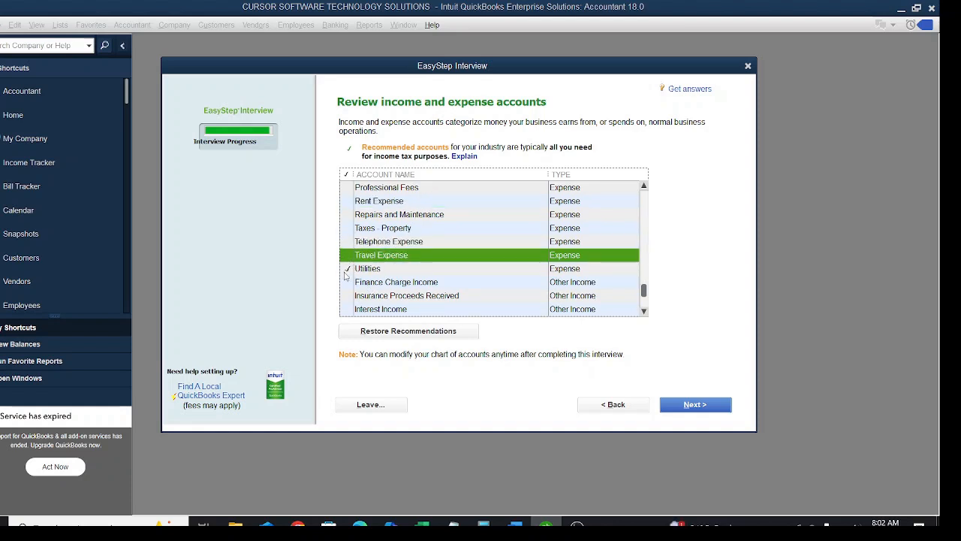
pyautogui.click(349, 269)
pyautogui.scroll(-1, 433, 265)
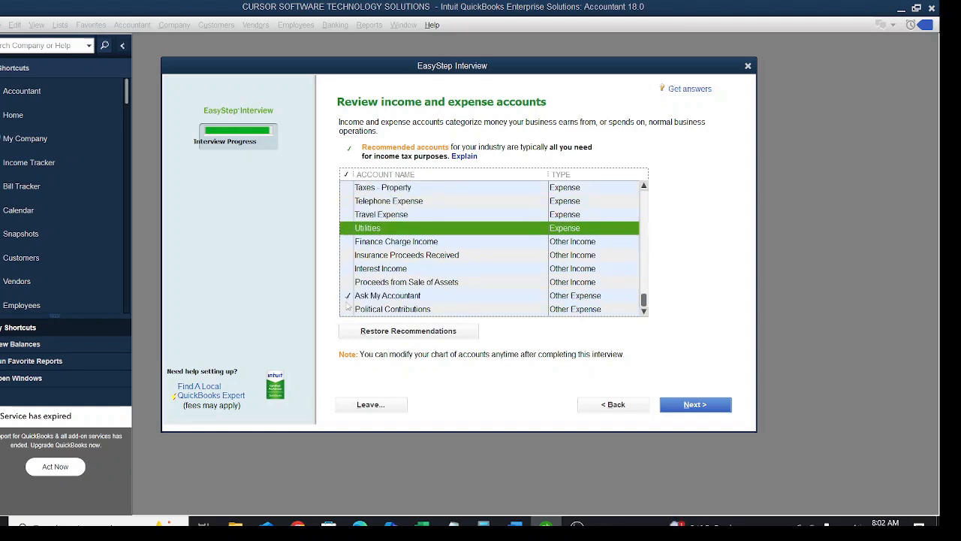
pyautogui.click(349, 296)
# Step: Find the recommended accounts that are still selected and deselect Bank Service Charges and Interest Expense
pyautogui.scroll(8, 390, 263)
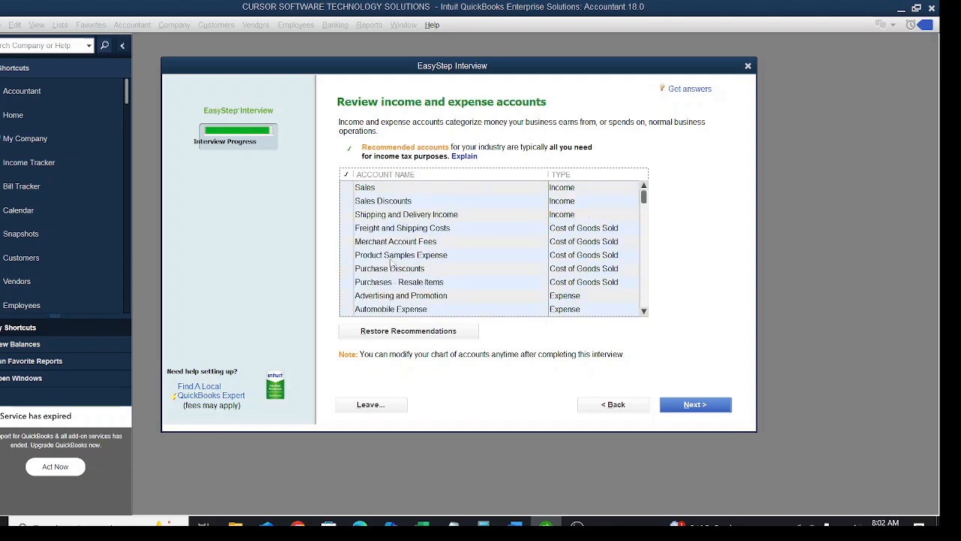
pyautogui.scroll(-2, 391, 261)
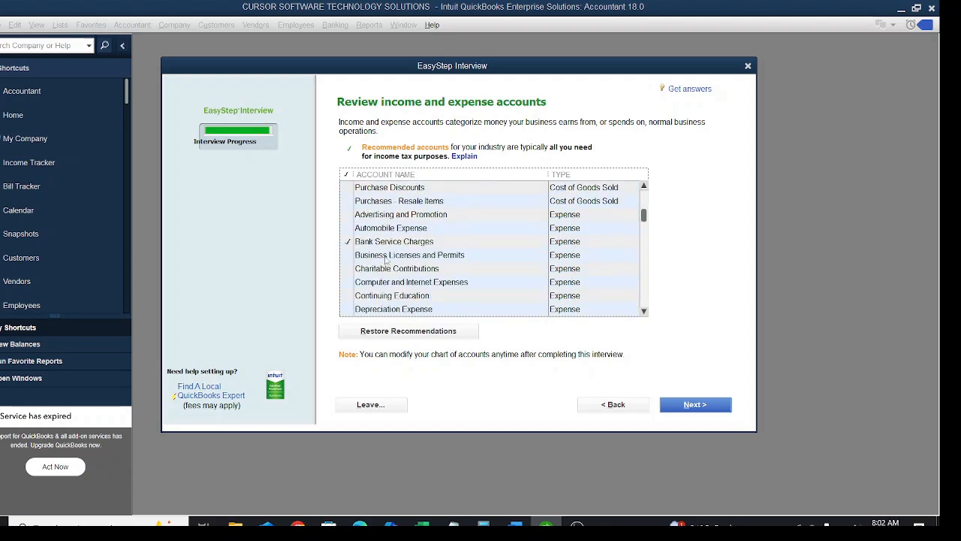
pyautogui.click(349, 242)
pyautogui.scroll(-4, 412, 276)
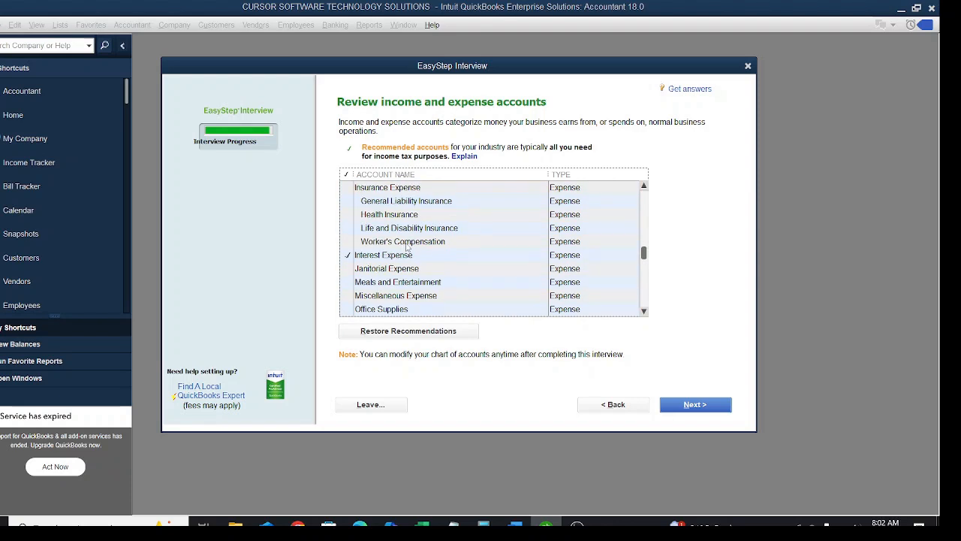
pyautogui.click(350, 259)
pyautogui.scroll(-5, 383, 263)
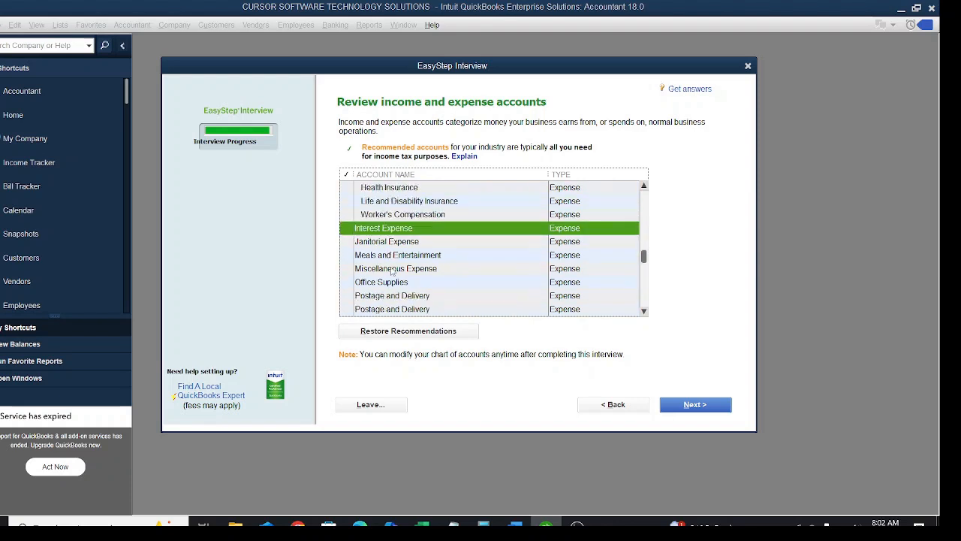
# Step: Check the whole account list for remaining selections and complete the EasyStep Interview
pyautogui.scroll(12, 412, 267)
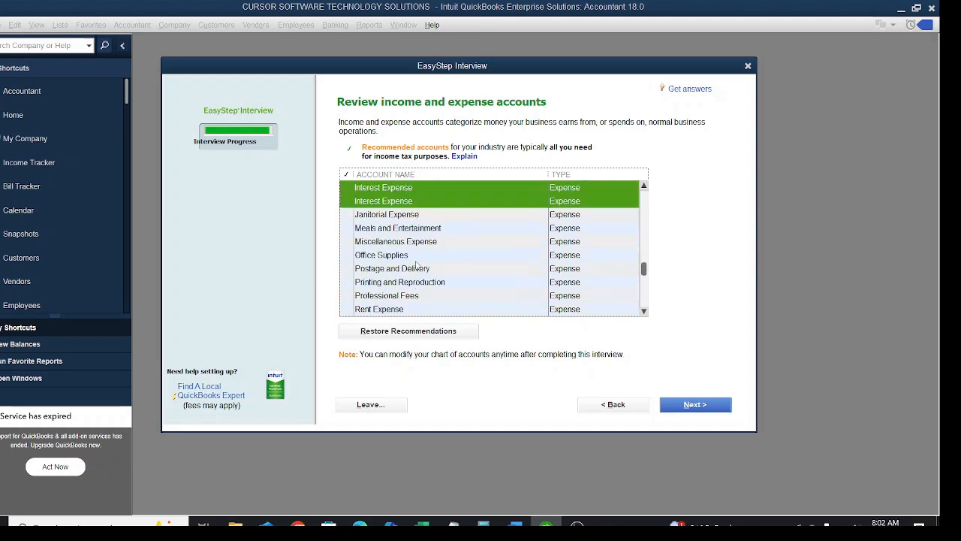
pyautogui.scroll(1, 415, 265)
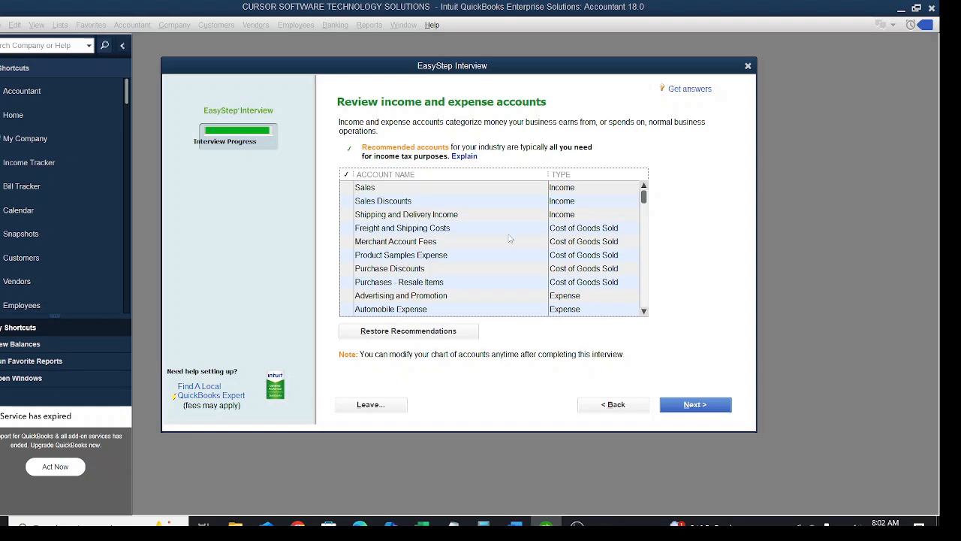
pyautogui.scroll(-1, 504, 315)
pyautogui.scroll(-15, 504, 315)
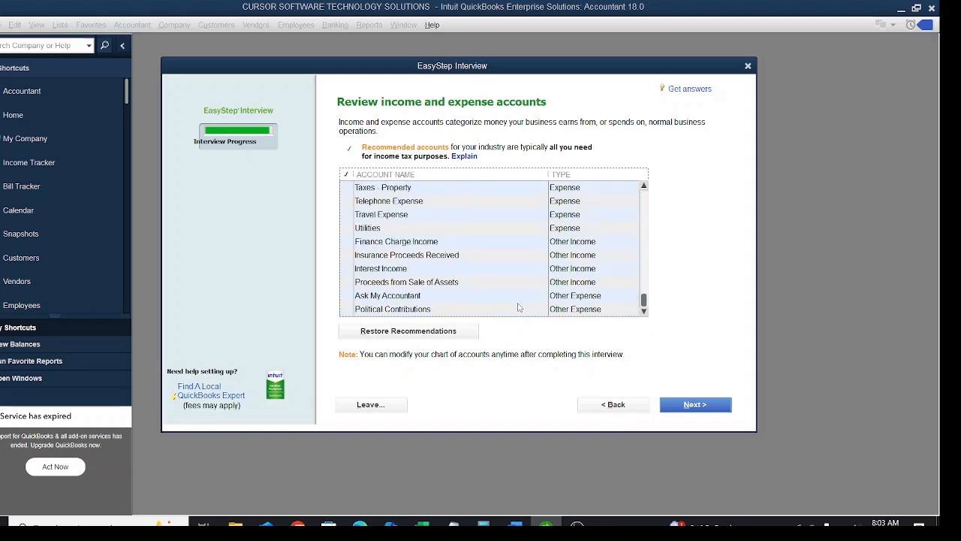
pyautogui.click(689, 406)
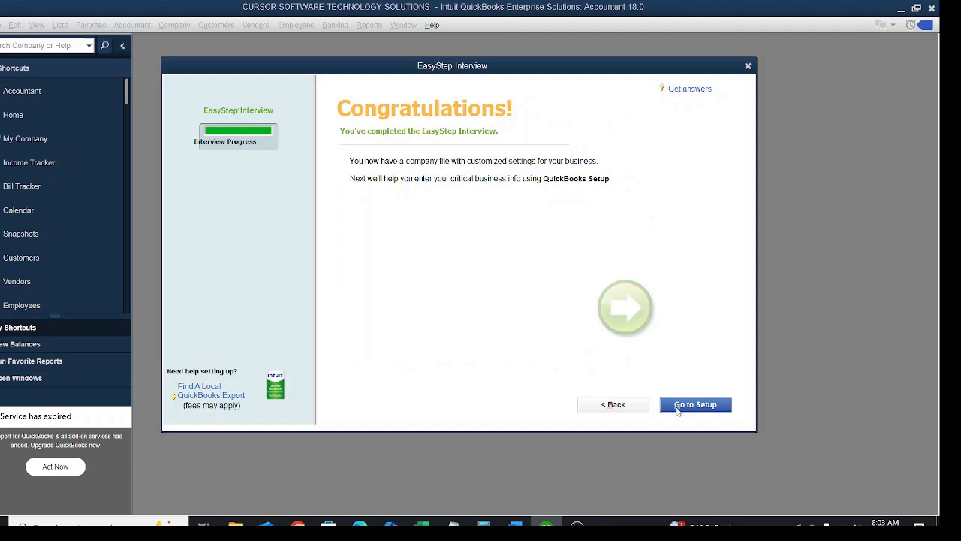
# Step: Proceed to QuickBooks Setup, start working without adding contacts, products or bank accounts, and close the product tour window
pyautogui.click(677, 407)
pyautogui.click(678, 407)
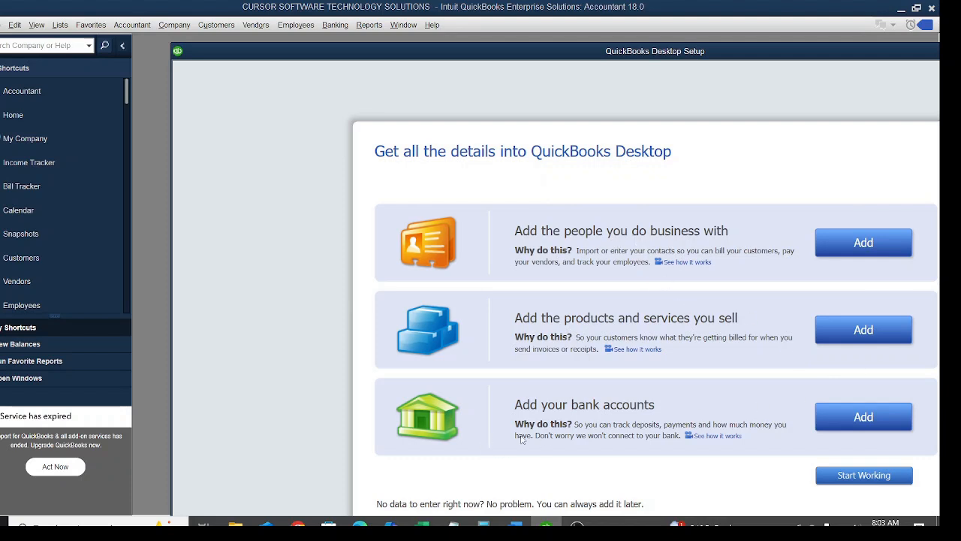
pyautogui.click(860, 475)
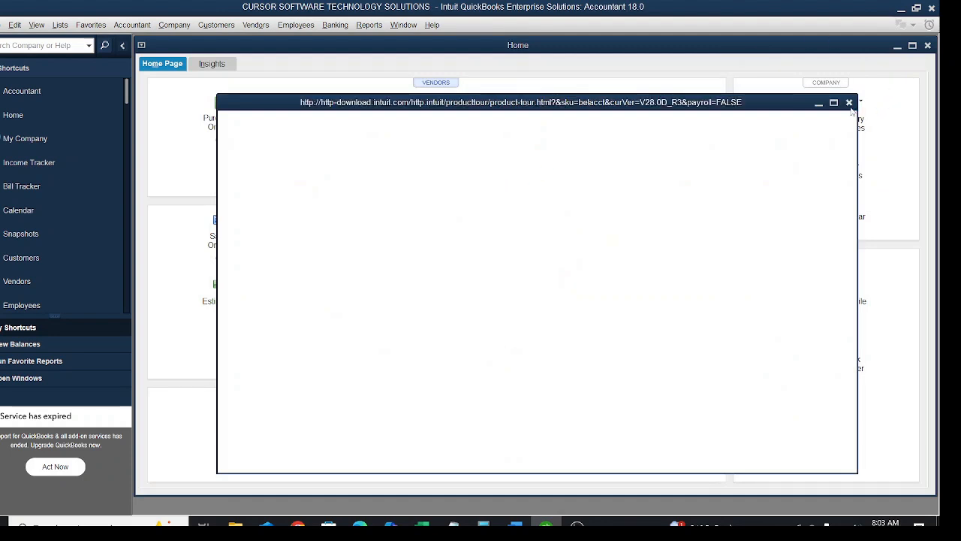
pyautogui.click(850, 104)
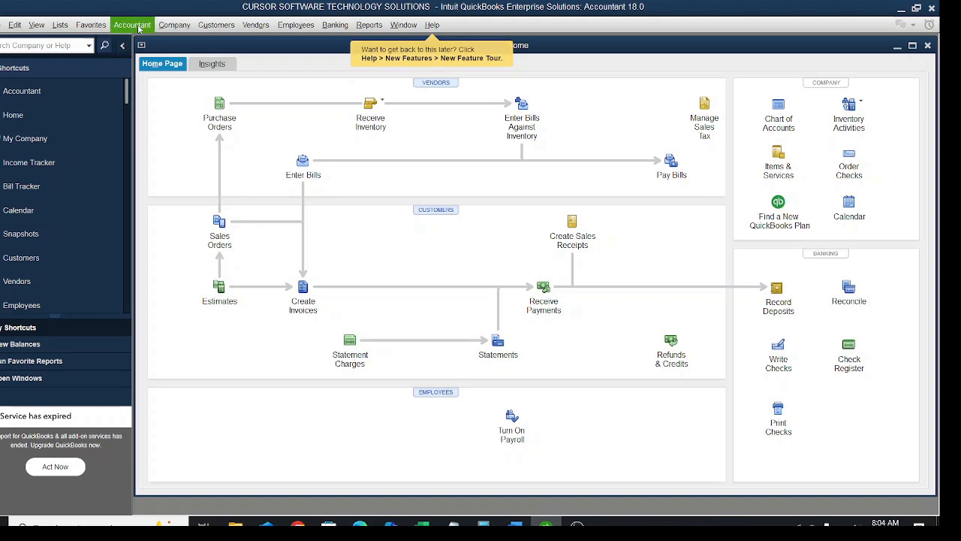
# Step: Open the company's Chart of Accounts and maximize its window
pyautogui.click(60, 25)
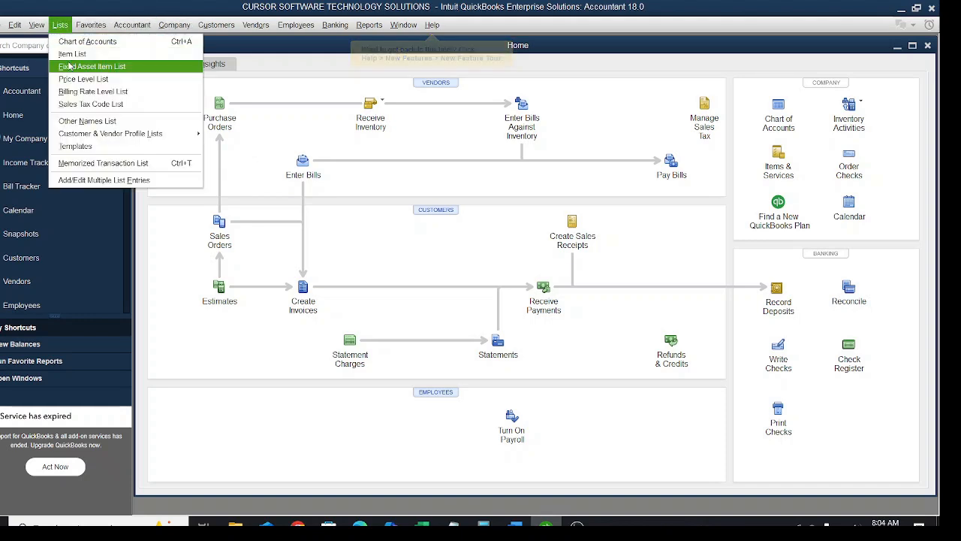
pyautogui.click(72, 41)
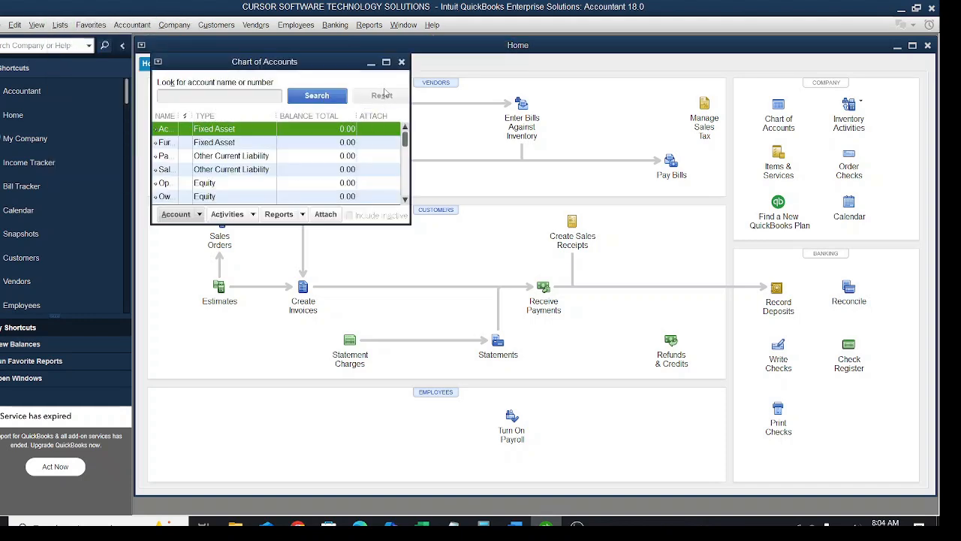
pyautogui.click(386, 62)
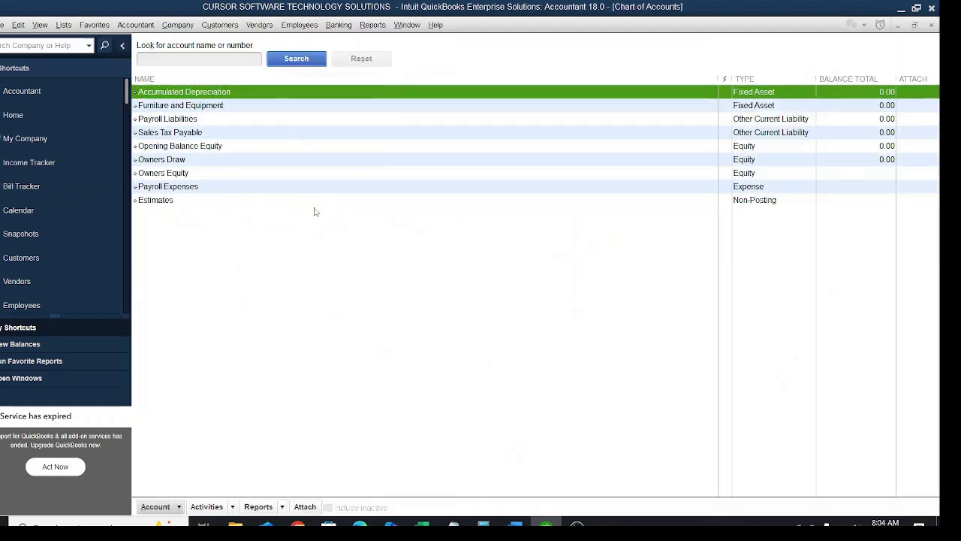